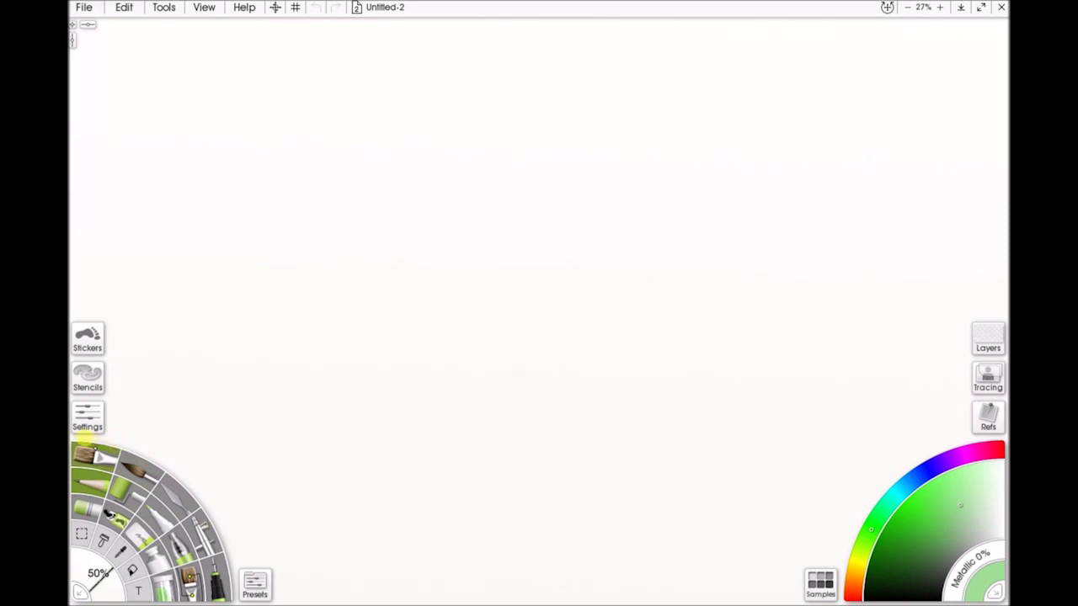
# Step: Switch through several painting tools in turn, from the Oil Brush and Pencil to the Airbrush
pyautogui.click(88, 453)
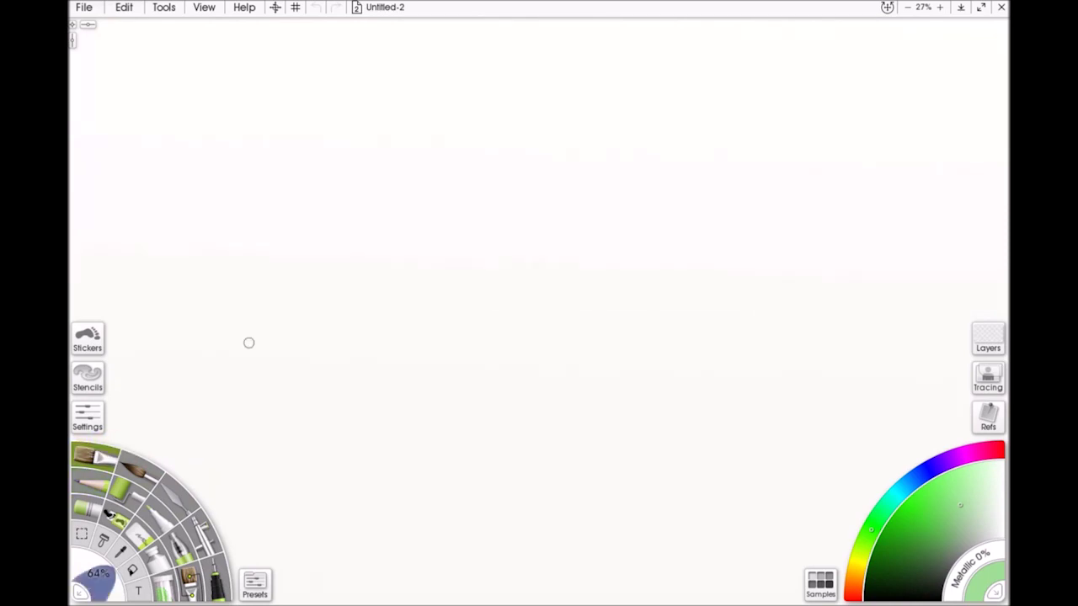
pyautogui.click(91, 482)
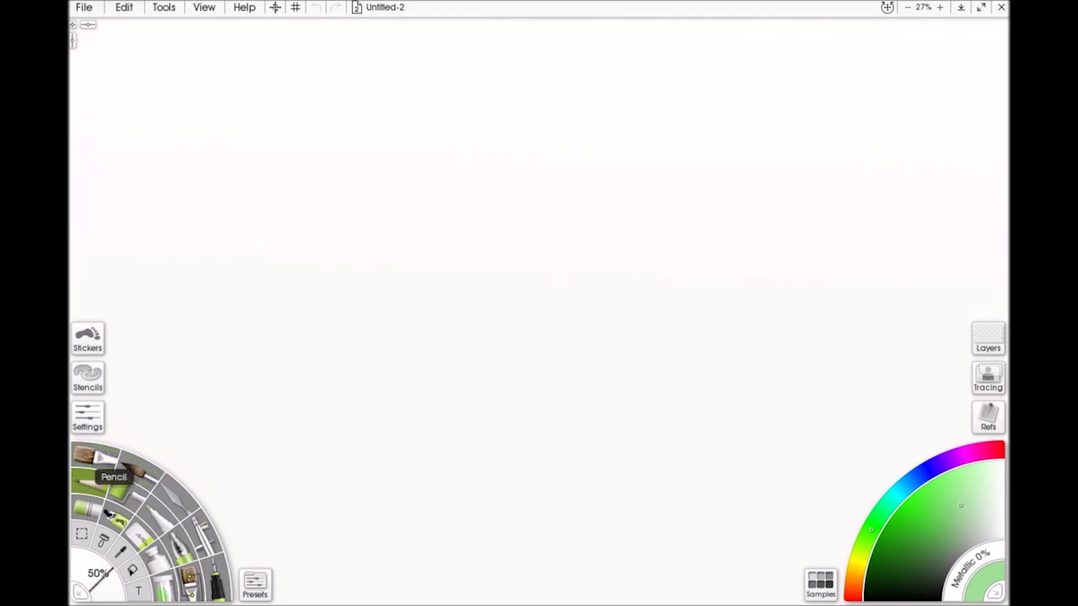
pyautogui.click(133, 464)
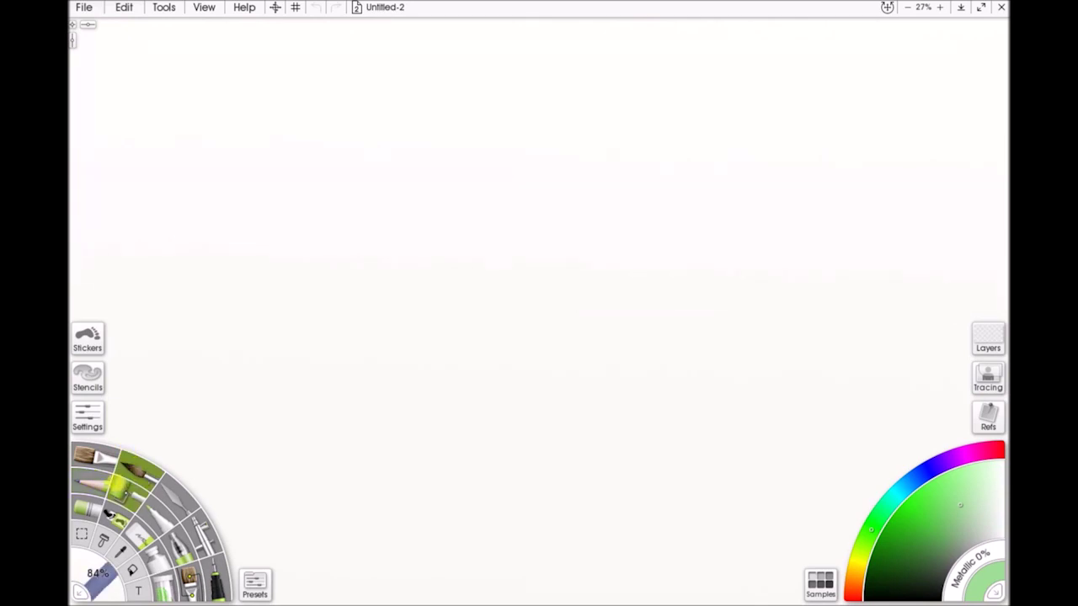
pyautogui.click(175, 493)
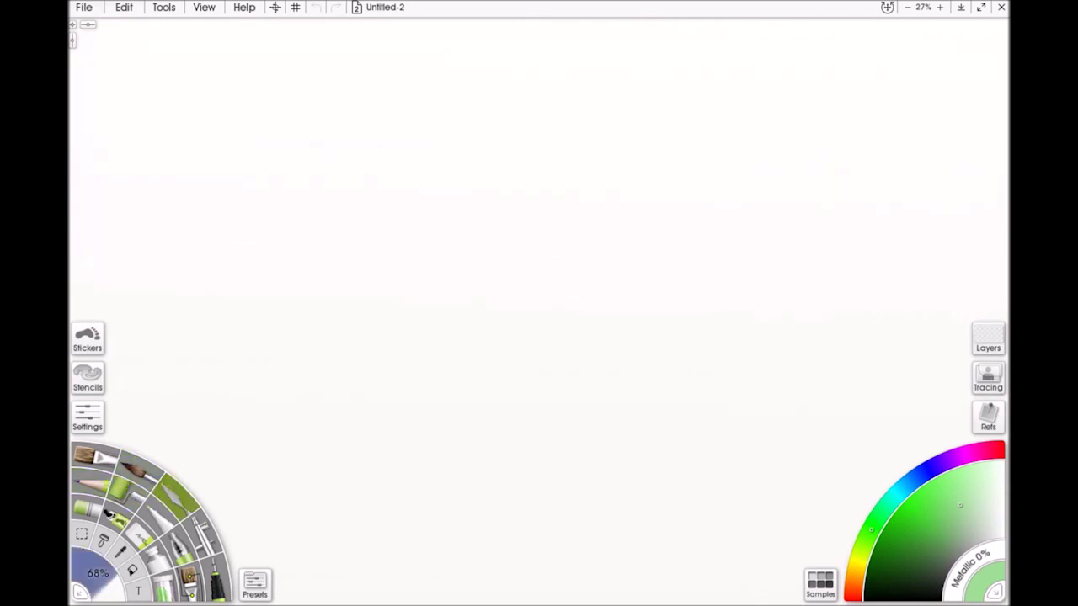
pyautogui.click(205, 531)
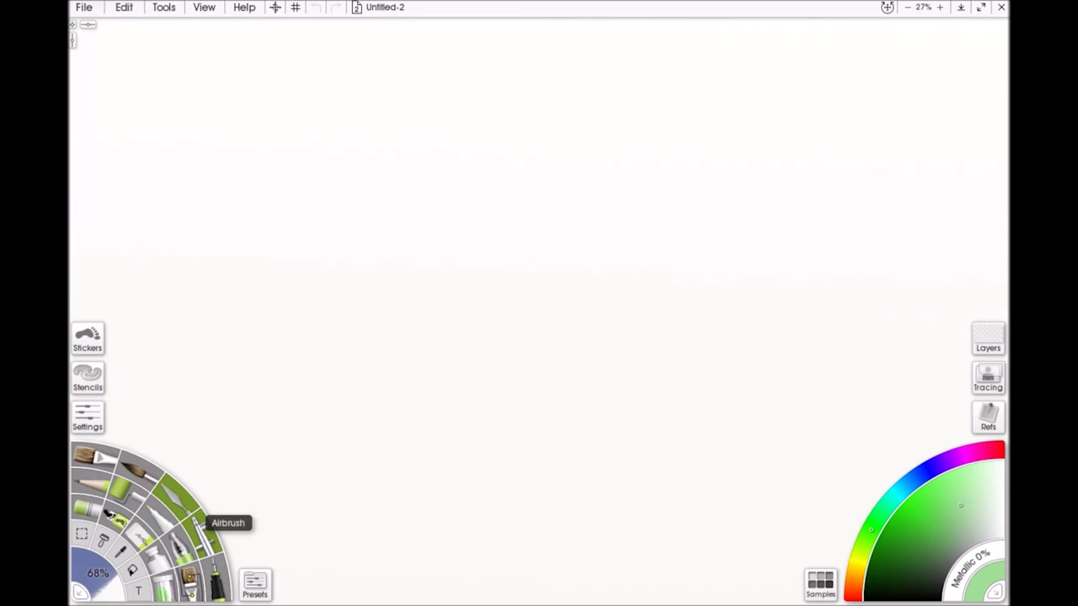
# Step: Set the Oil Brush's Loading to 100%, with Thinners at 0% and Pressure at 100%
pyautogui.click(91, 455)
pyautogui.click(87, 418)
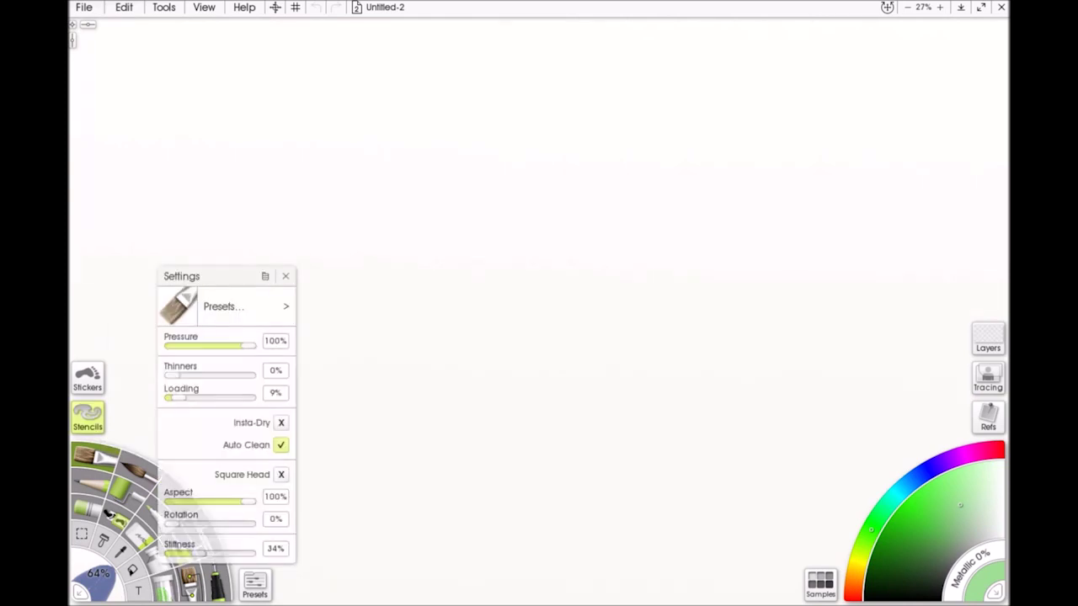
pyautogui.moveTo(169, 396); pyautogui.dragTo(256, 399)
pyautogui.moveTo(169, 375)
pyautogui.mouseDown()
pyautogui.moveTo(245, 376)
pyautogui.moveTo(168, 377)
pyautogui.mouseUp()
pyautogui.moveTo(240, 356)
pyautogui.mouseDown()
pyautogui.moveTo(189, 356)
pyautogui.moveTo(248, 357)
pyautogui.mouseUp()
pyautogui.click(286, 276)
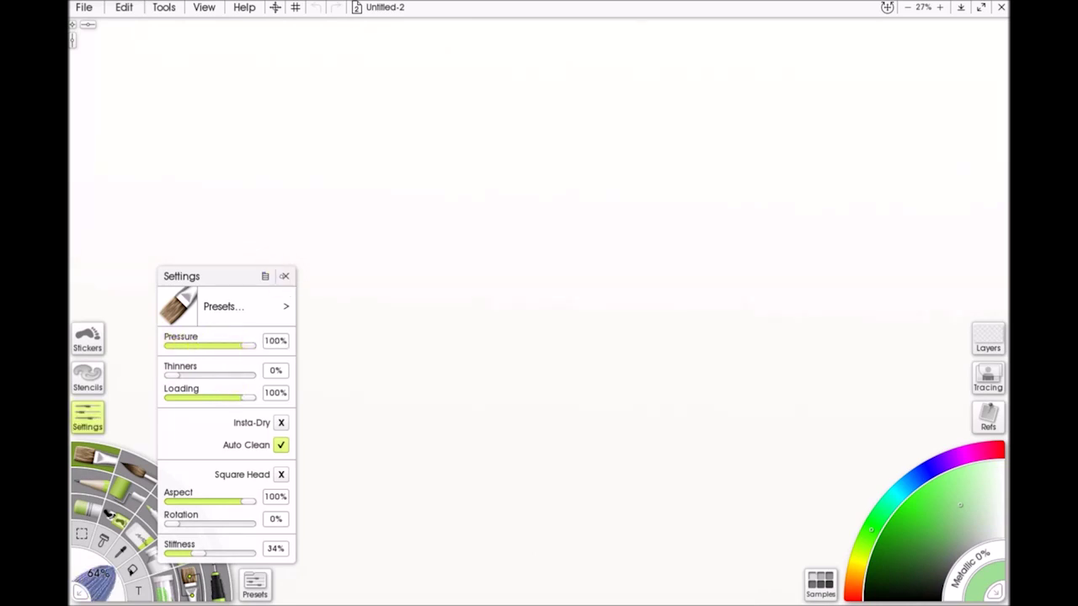
# Step: Set the Pencil's Softness to 17%
pyautogui.click(81, 409)
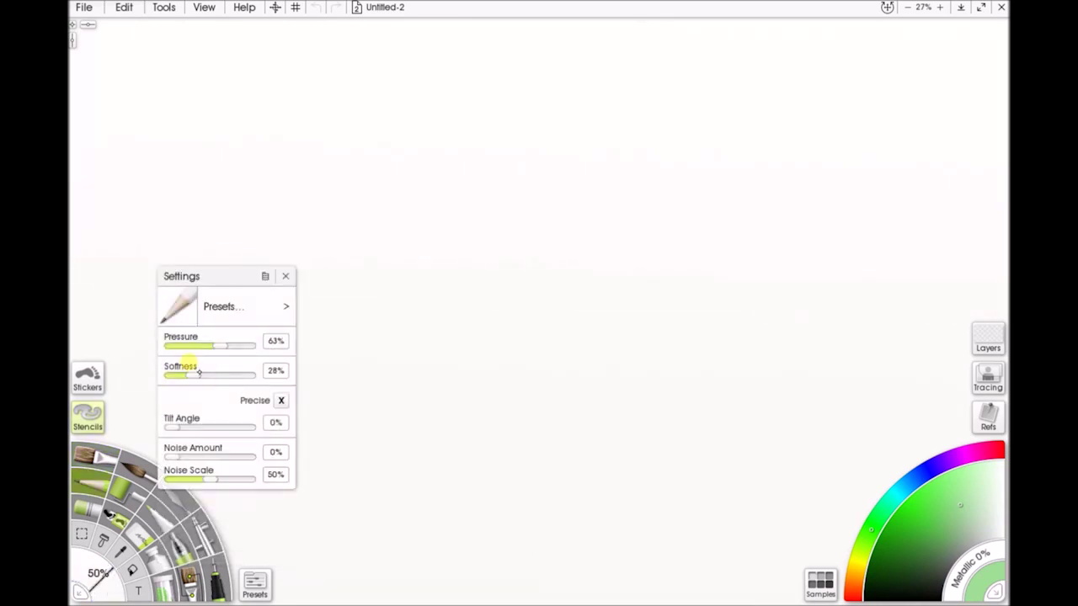
pyautogui.moveTo(179, 371)
pyautogui.mouseDown()
pyautogui.moveTo(217, 358)
pyautogui.moveTo(172, 371)
pyautogui.mouseUp()
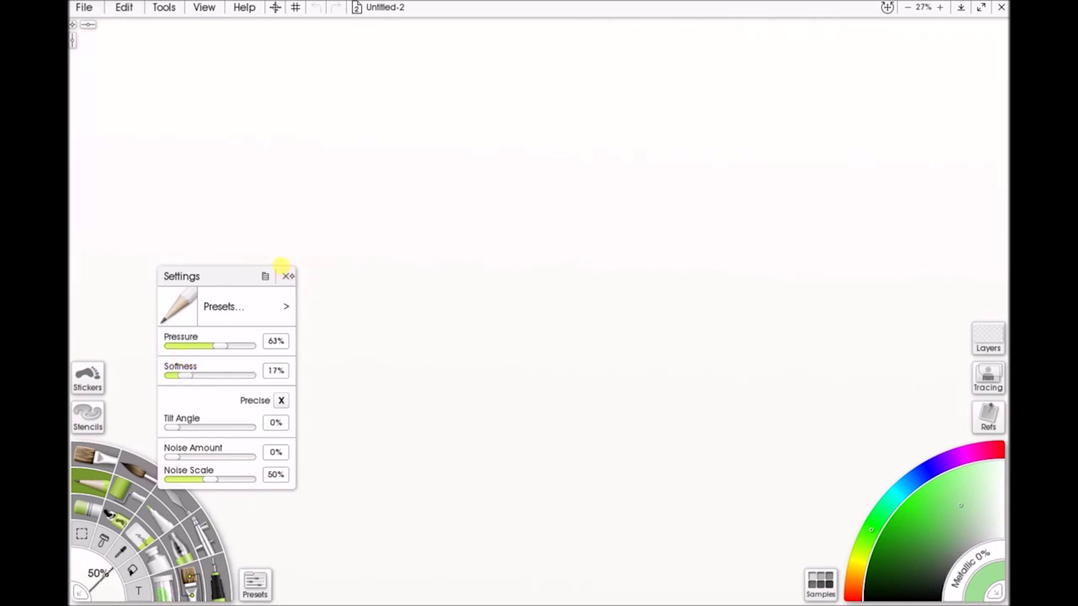
pyautogui.click(284, 276)
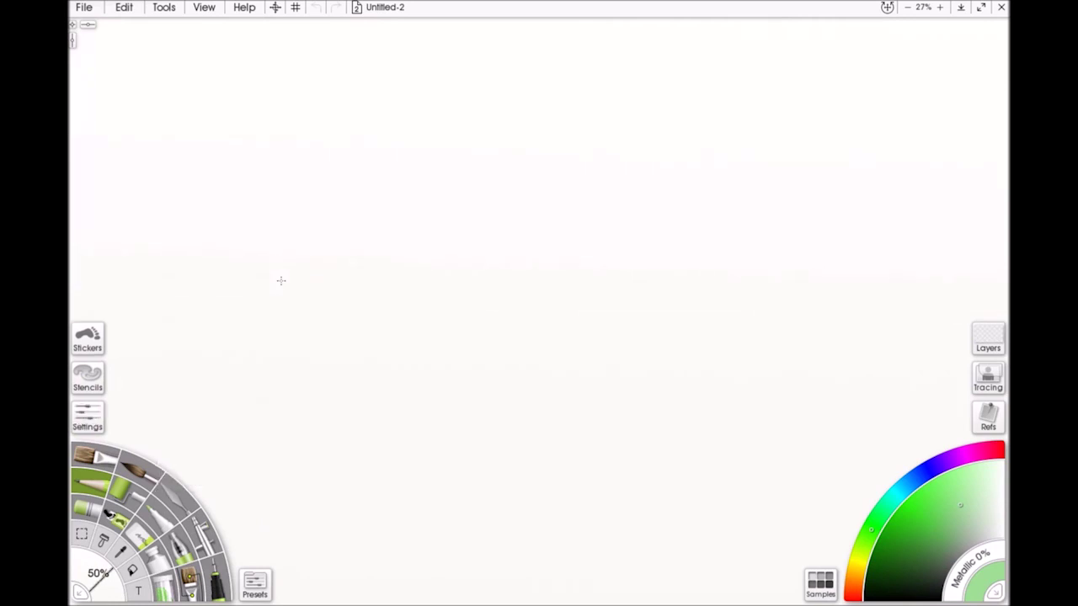
# Step: Set the paint colour to a dark brown based on an orange hue
pyautogui.click(914, 528)
pyautogui.click(888, 560)
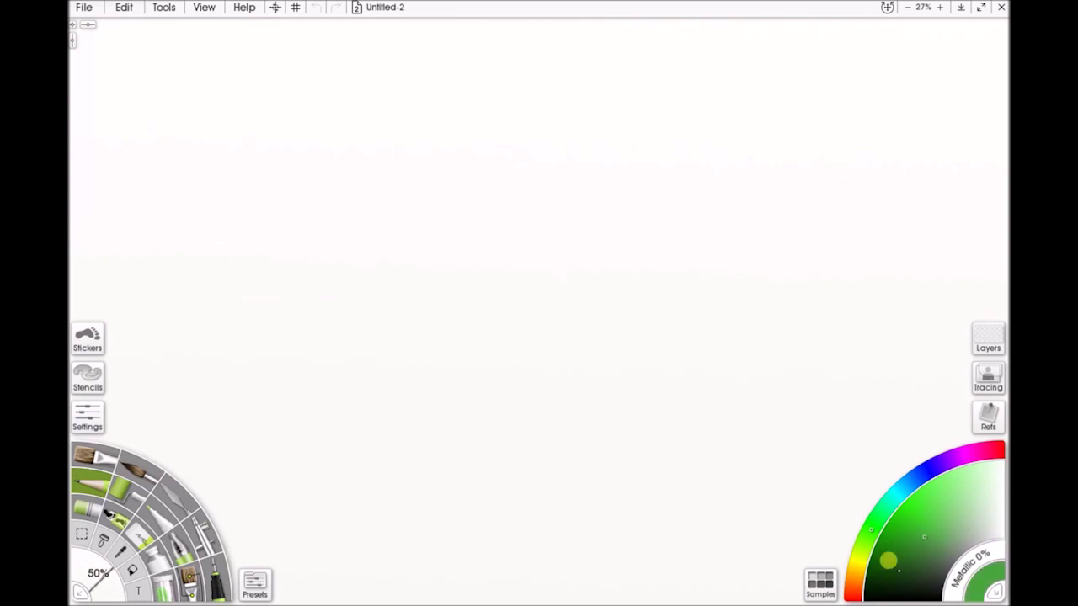
pyautogui.moveTo(857, 546)
pyautogui.mouseDown()
pyautogui.moveTo(915, 455)
pyautogui.moveTo(983, 449)
pyautogui.mouseUp()
pyautogui.click(854, 577)
pyautogui.click(914, 529)
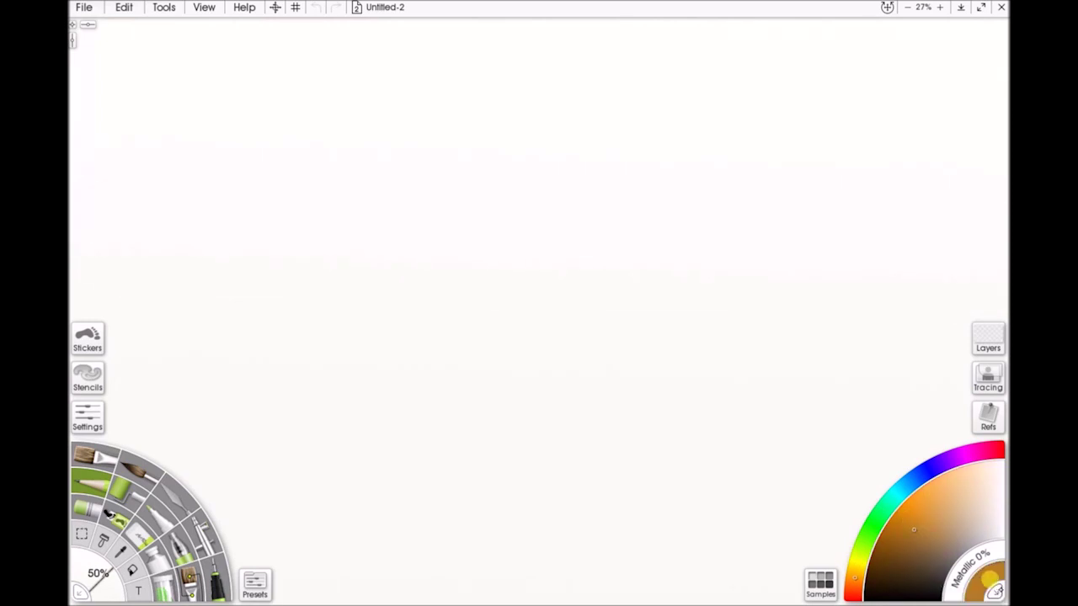
pyautogui.click(994, 582)
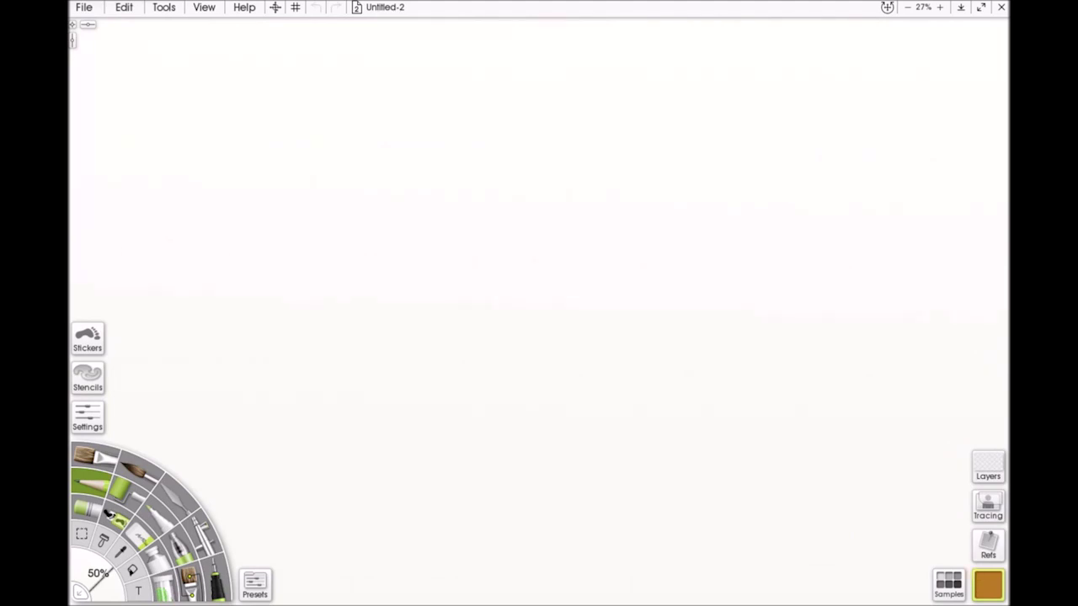
pyautogui.click(989, 585)
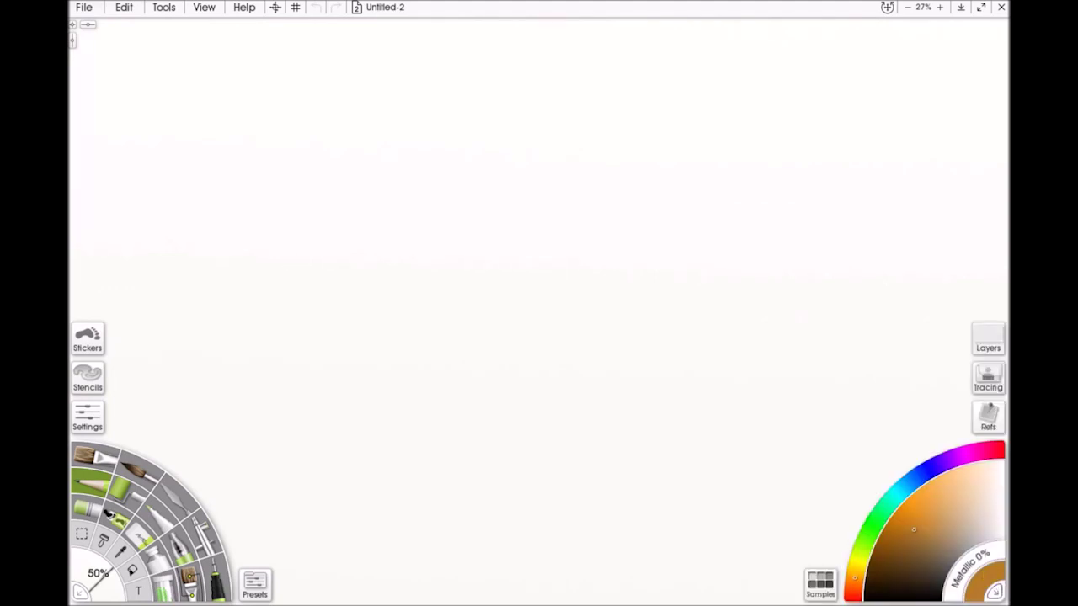
pyautogui.click(888, 574)
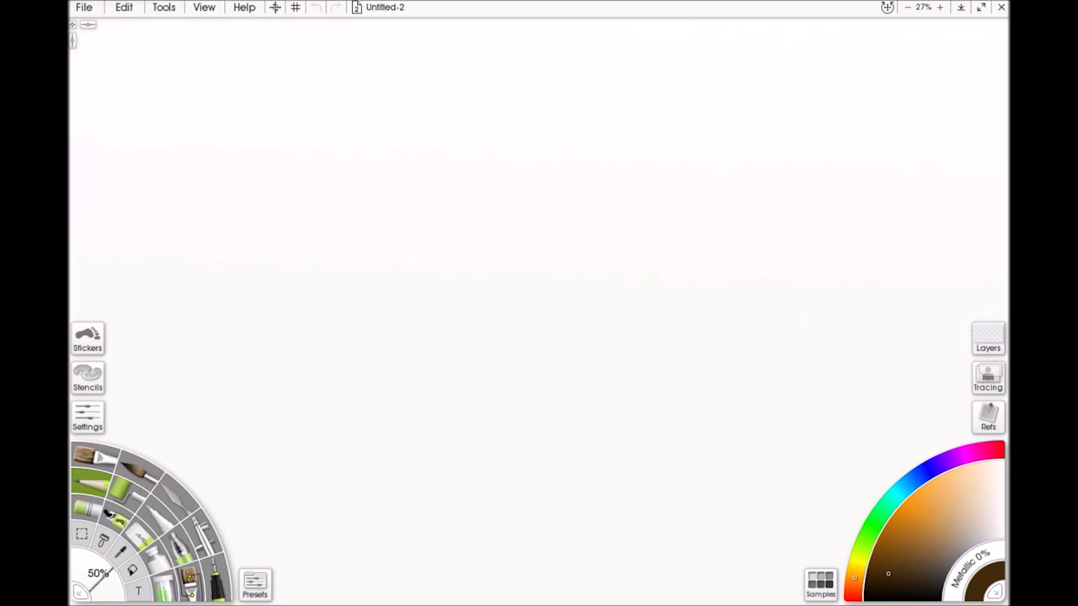
# Step: Test several Oil Brush presets, including Dry Clumps and Dry Varnished, with short strokes near the middle of the canvas
pyautogui.click(255, 584)
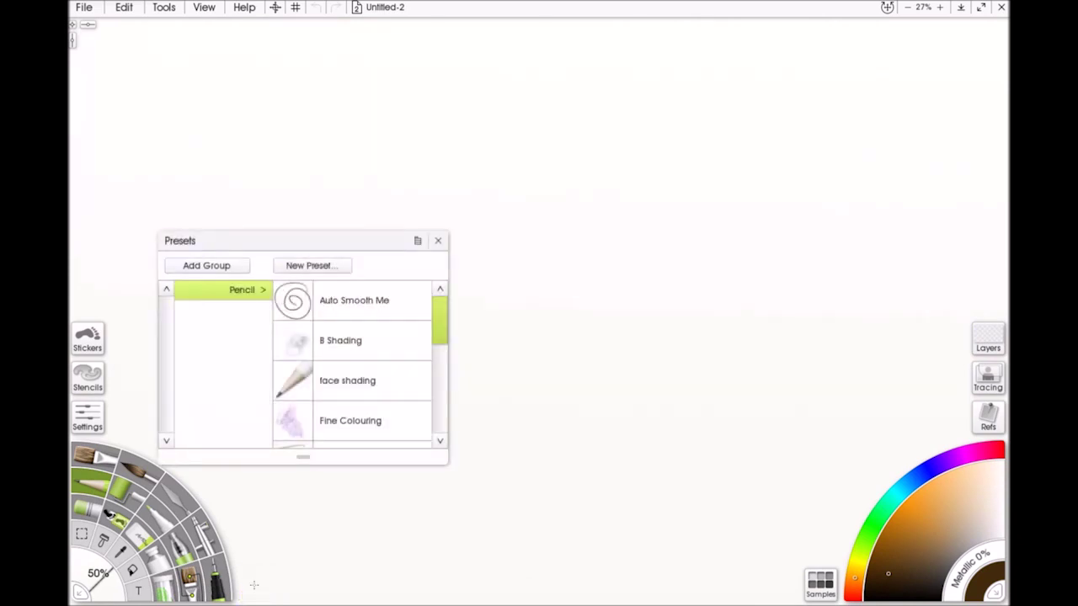
pyautogui.click(84, 455)
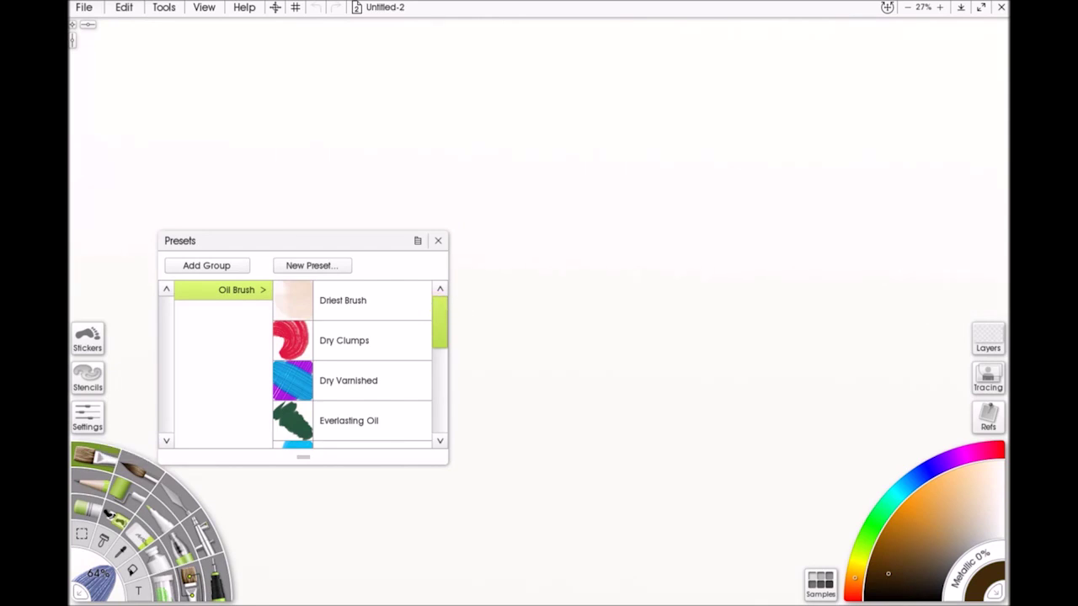
pyautogui.click(370, 341)
pyautogui.moveTo(538, 324); pyautogui.dragTo(588, 297)
pyautogui.moveTo(556, 327)
pyautogui.mouseDown()
pyautogui.moveTo(602, 306)
pyautogui.moveTo(578, 354)
pyautogui.moveTo(617, 367)
pyautogui.moveTo(608, 392)
pyautogui.mouseUp()
pyautogui.click(349, 387)
pyautogui.moveTo(437, 341); pyautogui.dragTo(429, 386)
pyautogui.click(370, 420)
pyautogui.click(539, 379)
pyautogui.click(559, 395)
# Step: Test the Pencil presets face shading and B Shading with zigzag strokes above the oil marks, then close the presets
pyautogui.click(118, 487)
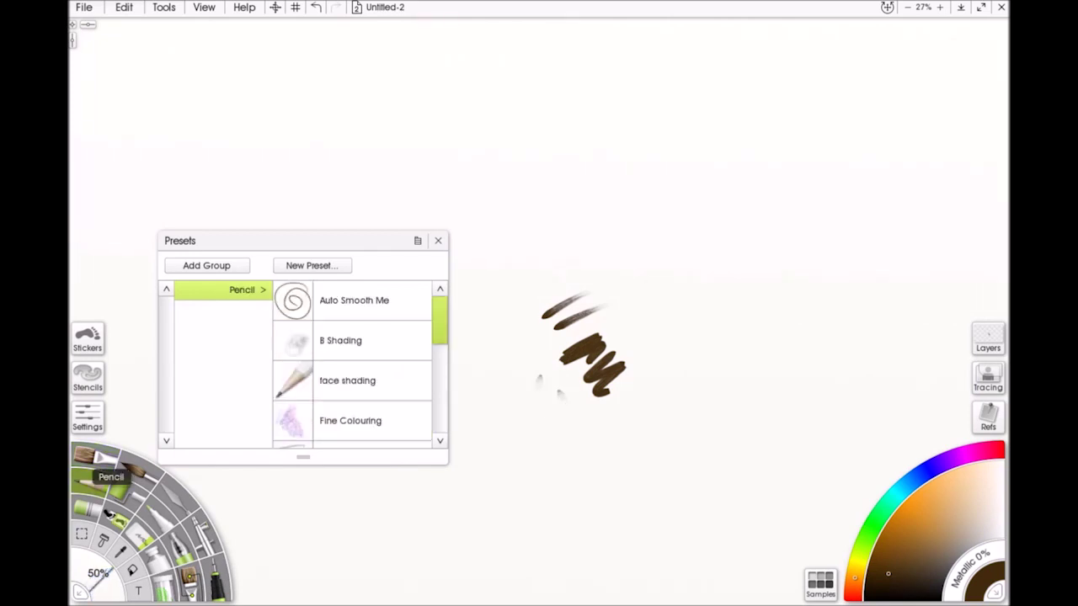
pyautogui.click(362, 381)
pyautogui.moveTo(552, 215)
pyautogui.mouseDown()
pyautogui.moveTo(513, 248)
pyautogui.moveTo(511, 285)
pyautogui.mouseUp()
pyautogui.click(369, 337)
pyautogui.moveTo(552, 232)
pyautogui.mouseDown()
pyautogui.moveTo(505, 291)
pyautogui.moveTo(503, 313)
pyautogui.mouseUp()
pyautogui.moveTo(440, 324)
pyautogui.mouseDown()
pyautogui.moveTo(440, 395)
pyautogui.moveTo(438, 336)
pyautogui.mouseUp()
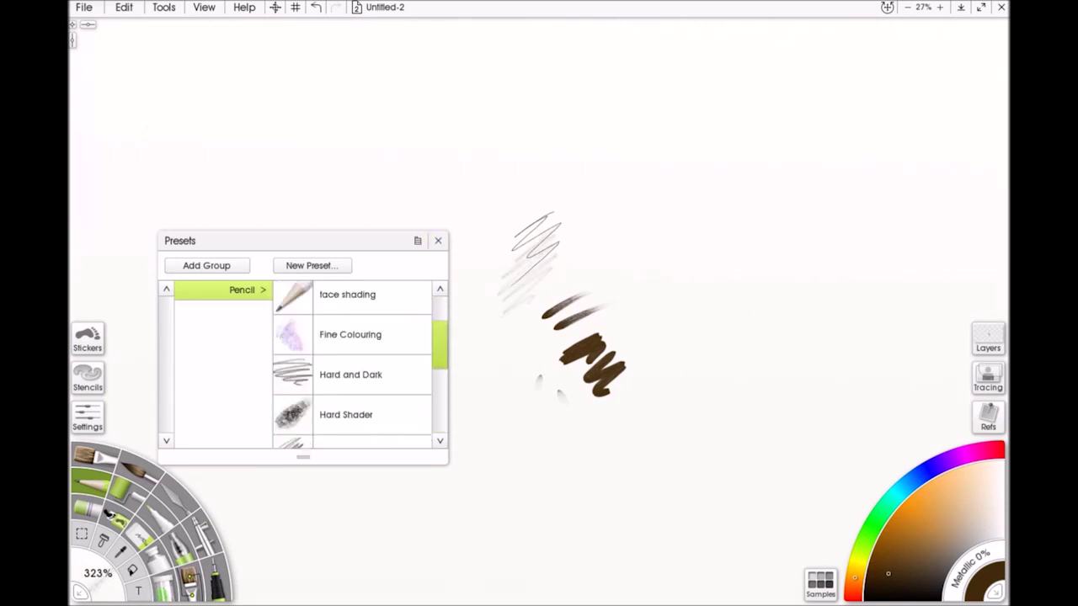
pyautogui.click(438, 241)
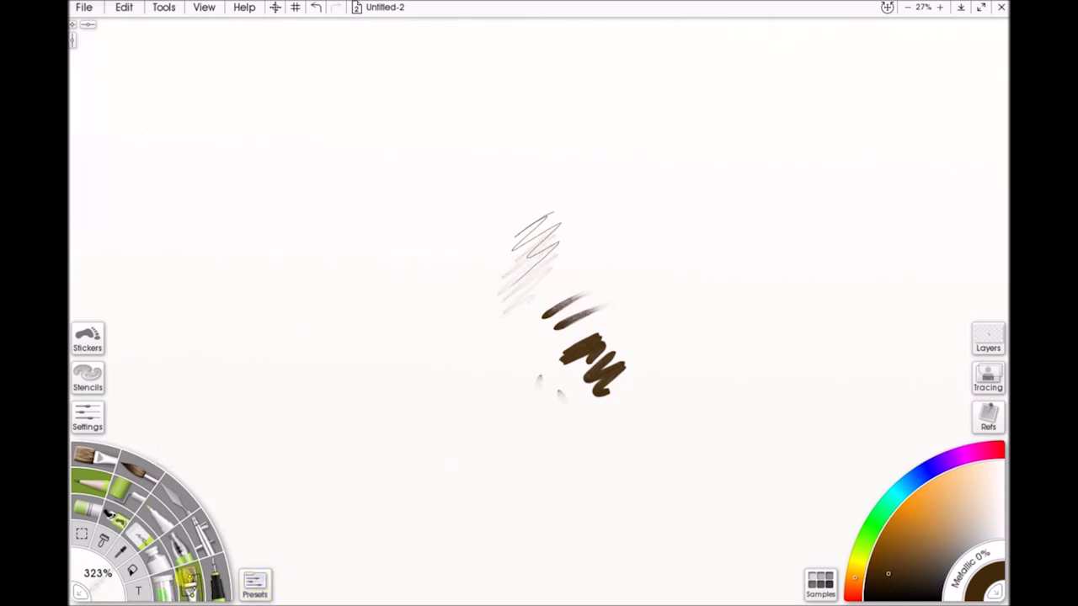
# Step: Switch back to the Oil Brush and undo all test strokes on the canvas
pyautogui.click(180, 576)
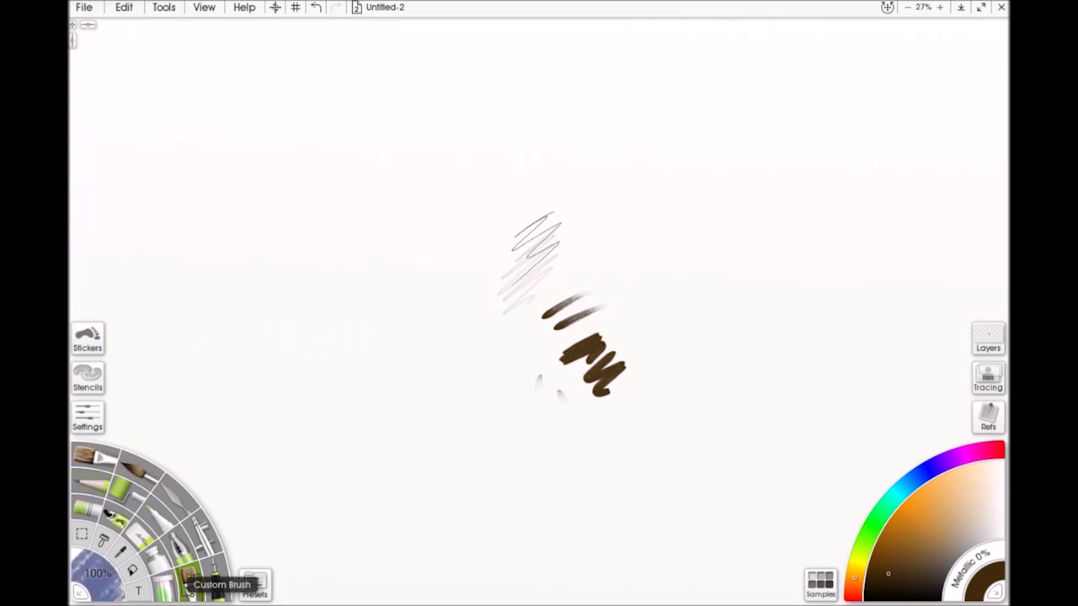
pyautogui.click(84, 456)
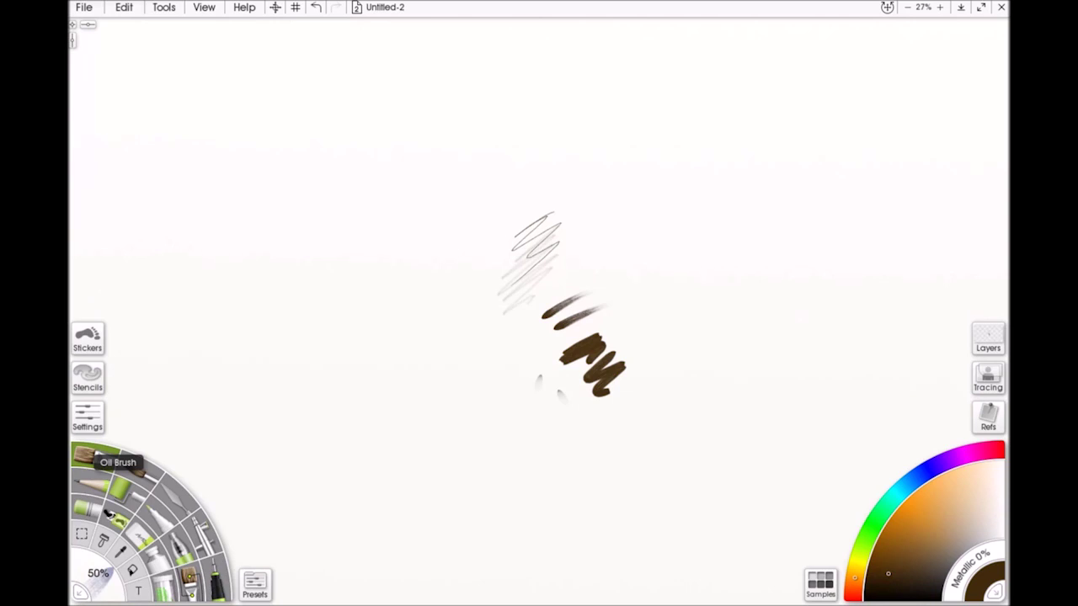
pyautogui.click(316, 7)
pyautogui.click(316, 7)
pyautogui.click(316, 7)
pyautogui.click(315, 7)
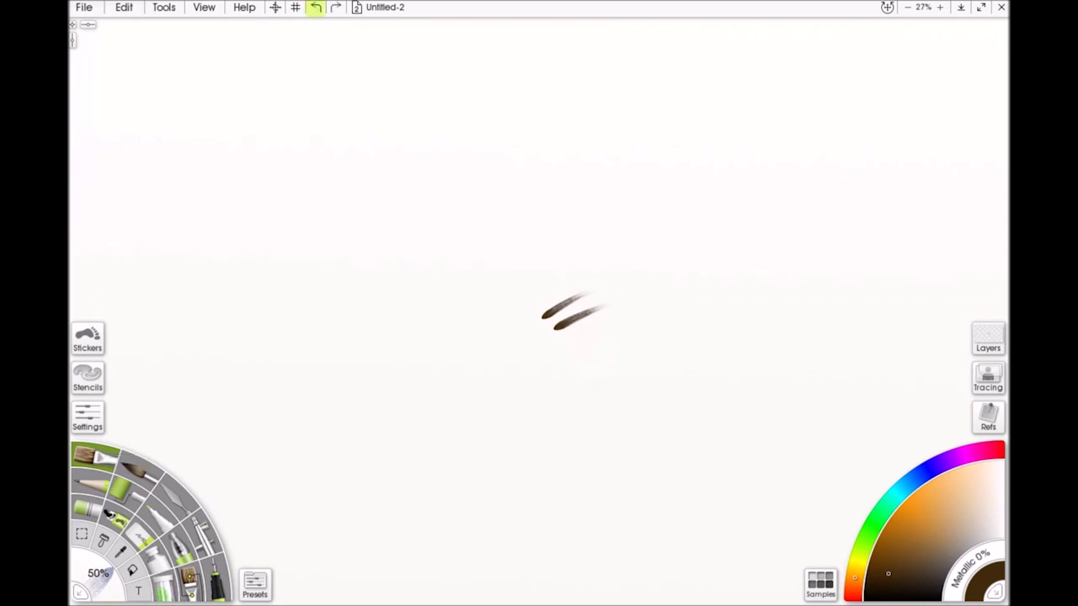
pyautogui.click(316, 7)
pyautogui.click(316, 7)
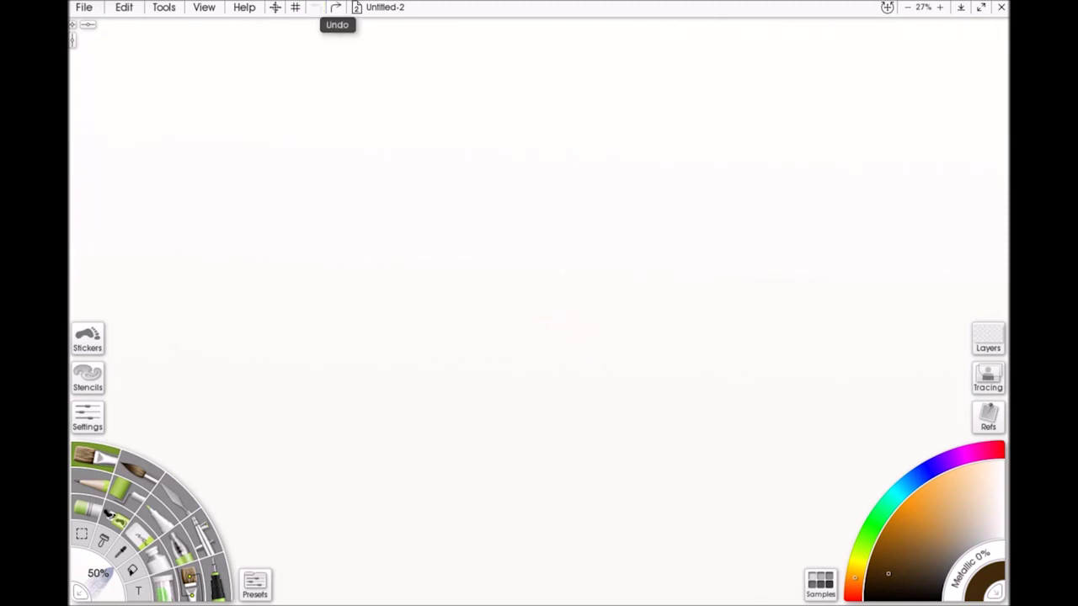
# Step: Start a new painting defined by print size and measured in millimetres
pyautogui.click(84, 6)
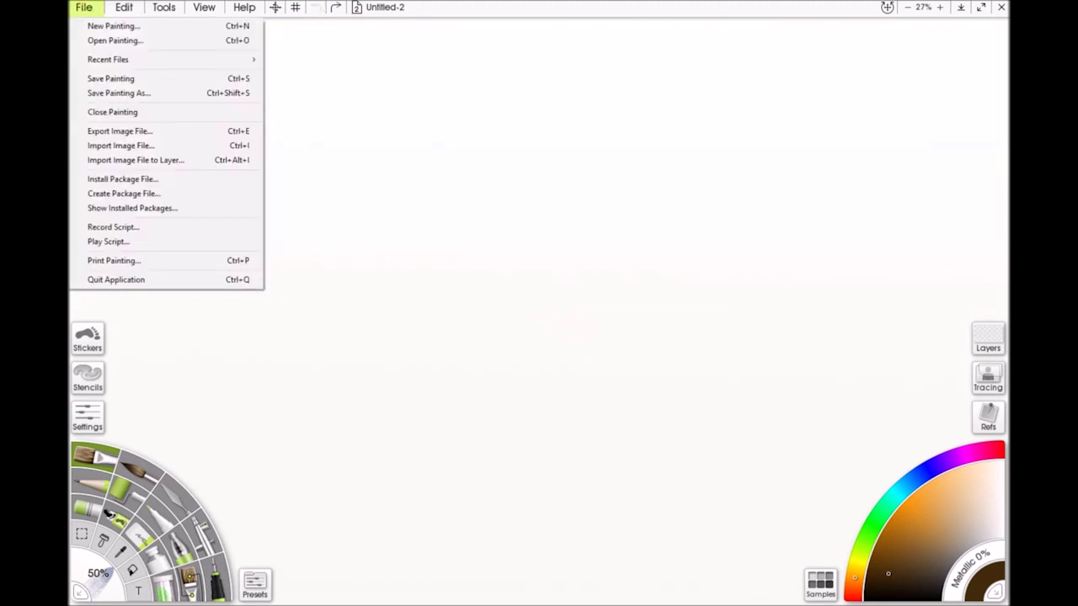
pyautogui.click(114, 25)
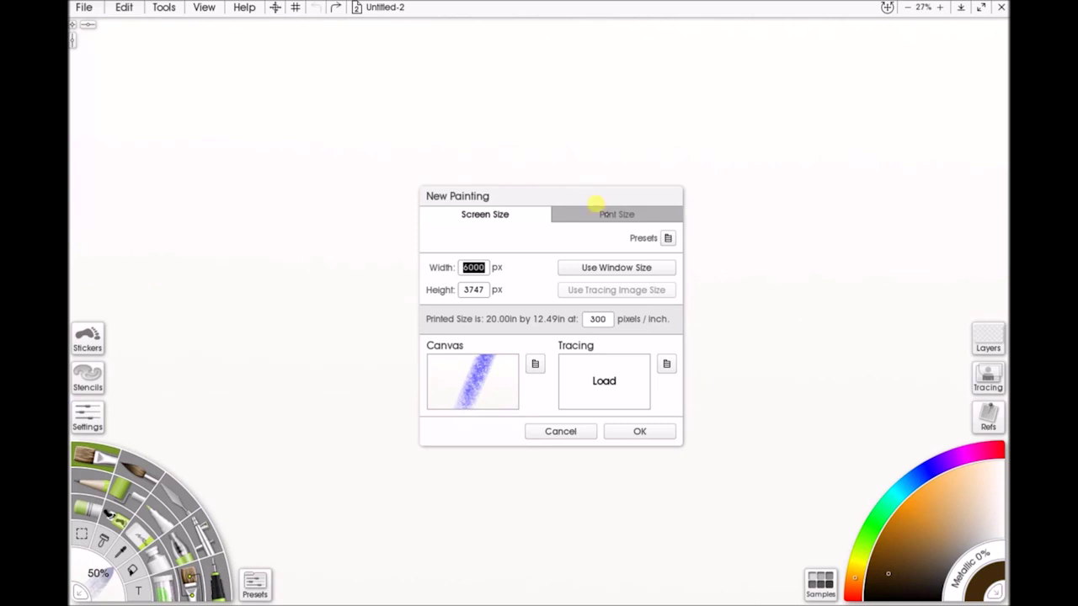
pyautogui.click(598, 214)
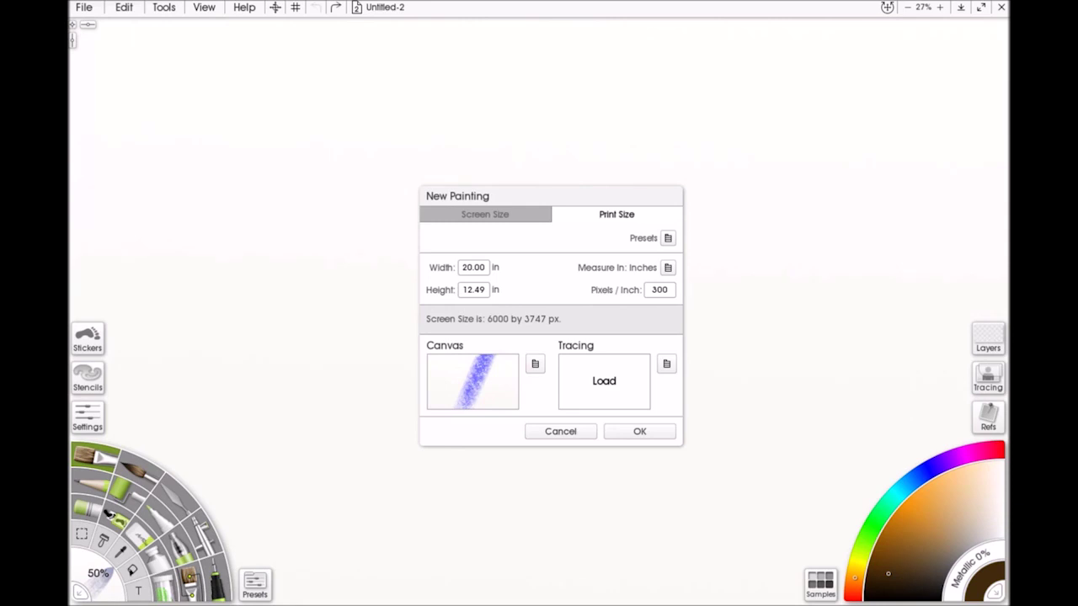
pyautogui.click(668, 267)
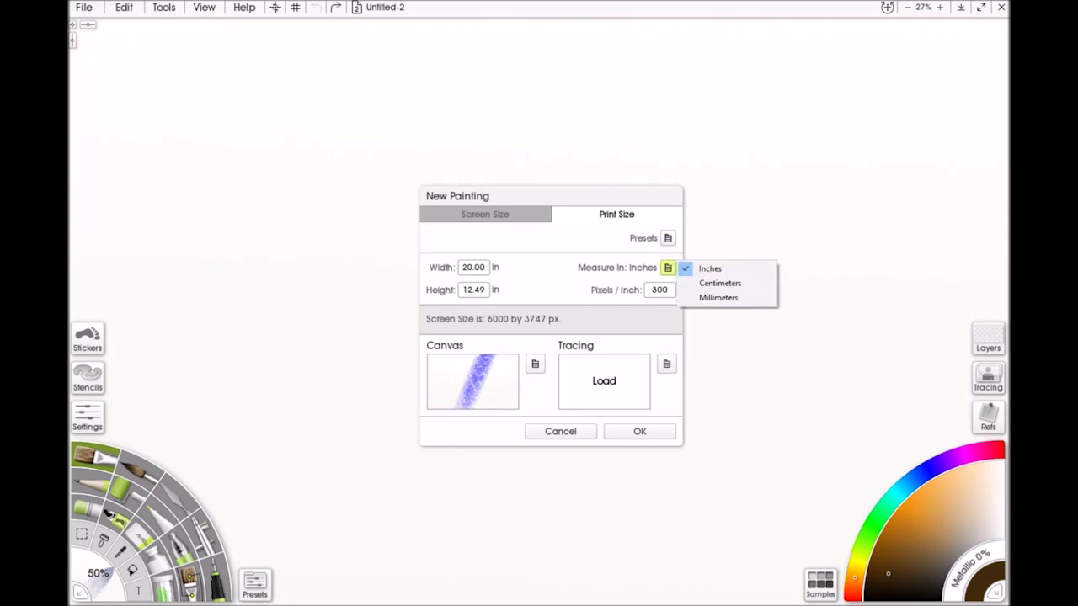
pyautogui.click(718, 298)
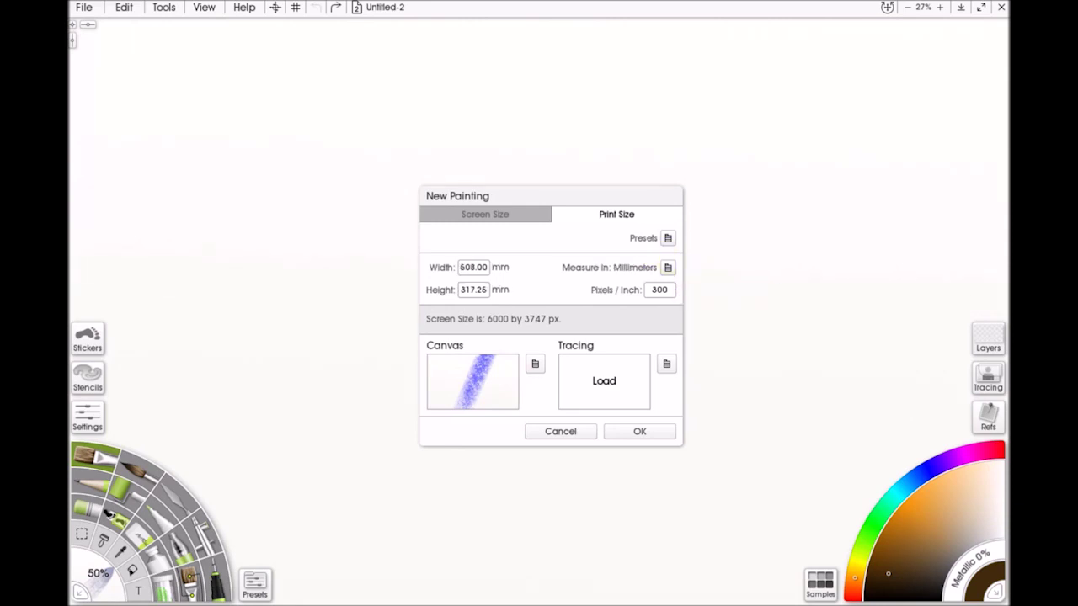
# Step: Set the new painting's width to 222 mm and its height to 300 mm
pyautogui.click(473, 267)
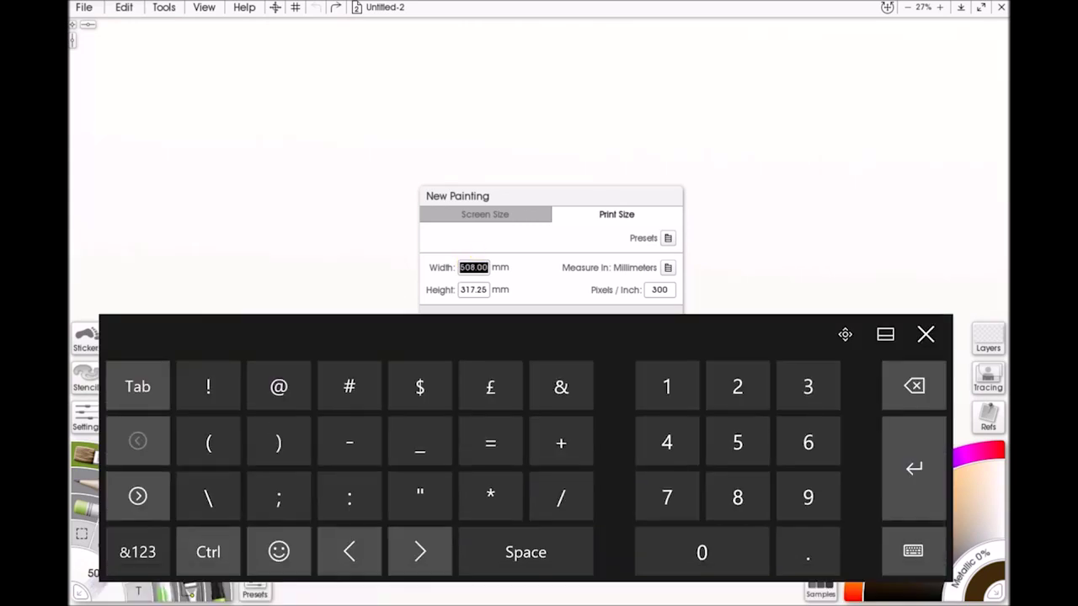
pyautogui.click(737, 360)
pyautogui.click(737, 359)
pyautogui.click(737, 360)
pyautogui.moveTo(686, 296); pyautogui.dragTo(678, 372)
pyautogui.press('Tab')
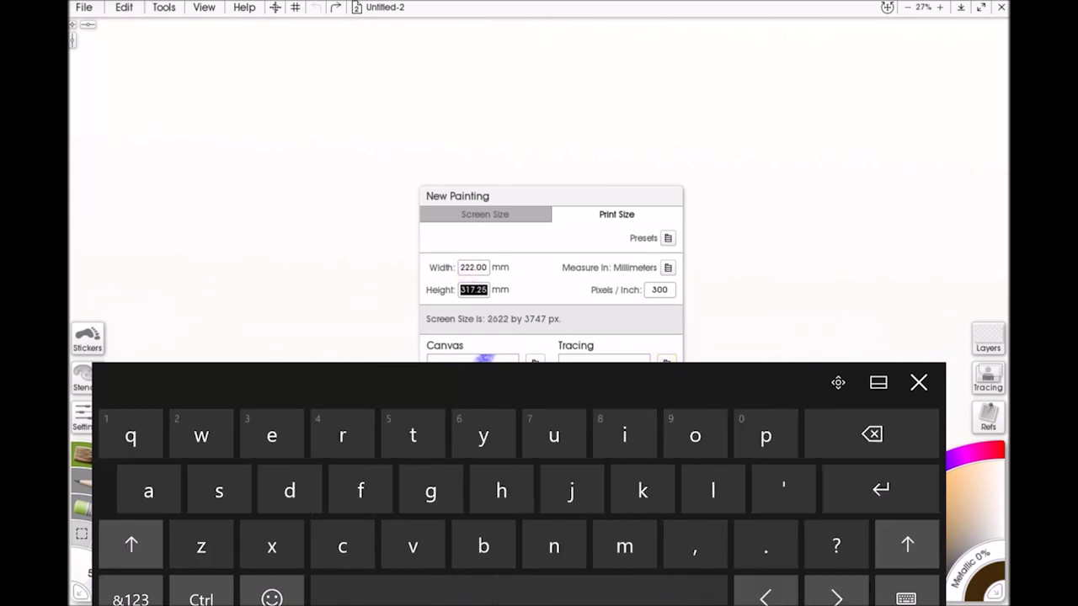
pyautogui.click(130, 600)
pyautogui.click(801, 434)
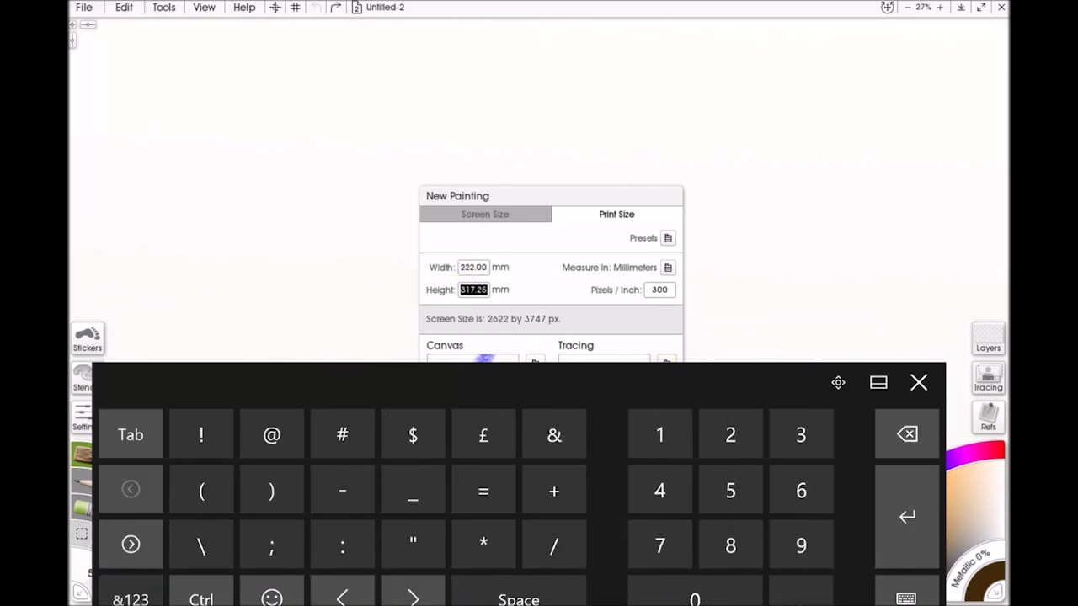
pyautogui.click(695, 600)
pyautogui.click(695, 599)
pyautogui.click(919, 382)
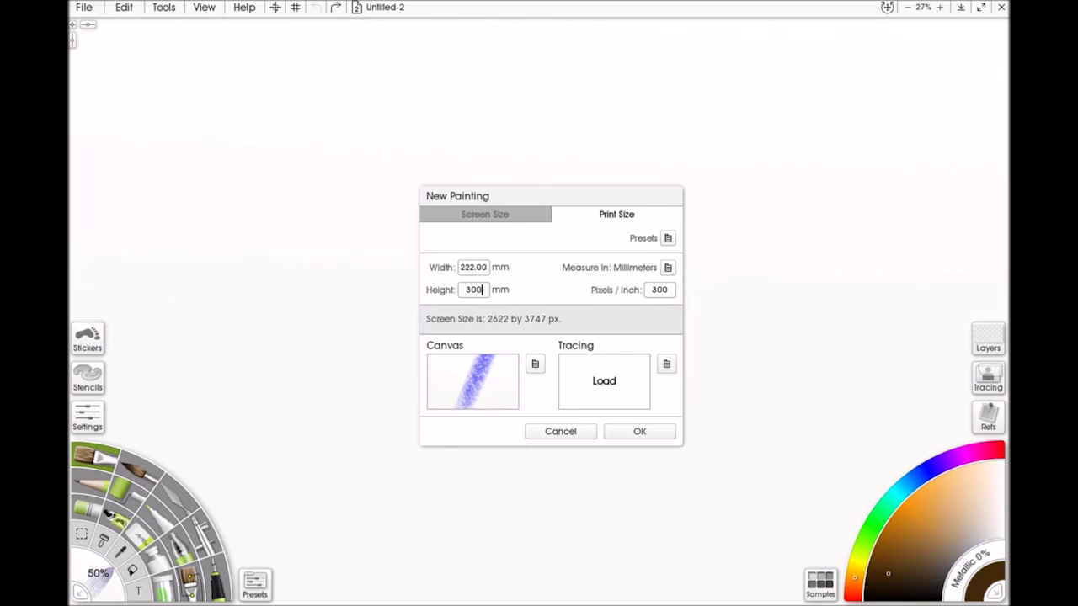
# Step: Review the new painting's canvas grain settings and accept them as they are
pyautogui.click(627, 430)
pyautogui.moveTo(474, 363)
pyautogui.mouseDown()
pyautogui.moveTo(459, 381)
pyautogui.moveTo(480, 389)
pyautogui.mouseUp()
pyautogui.click(477, 381)
pyautogui.click(549, 373)
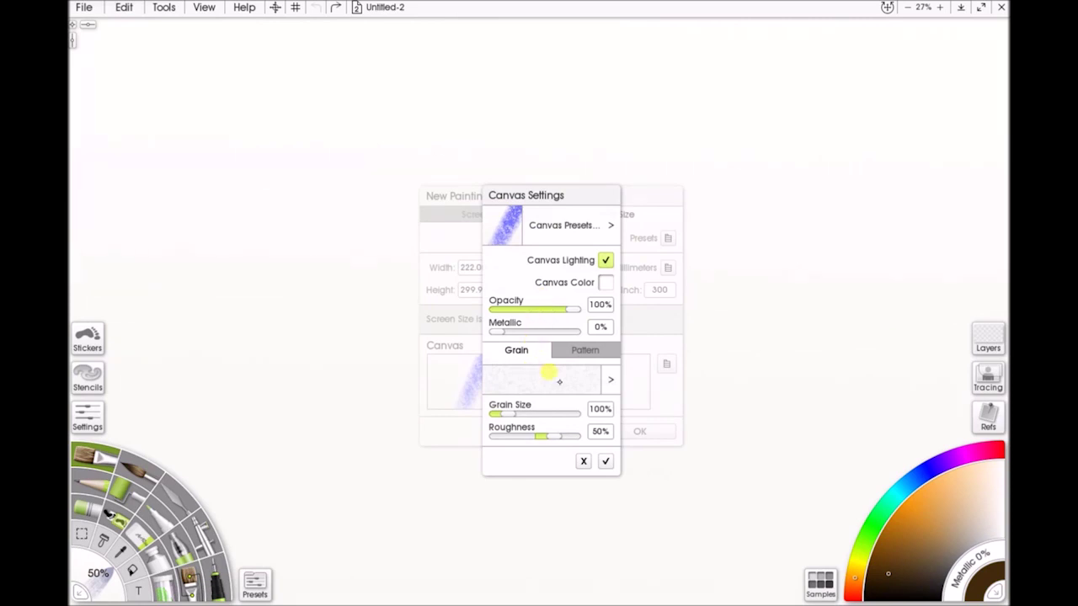
pyautogui.click(607, 461)
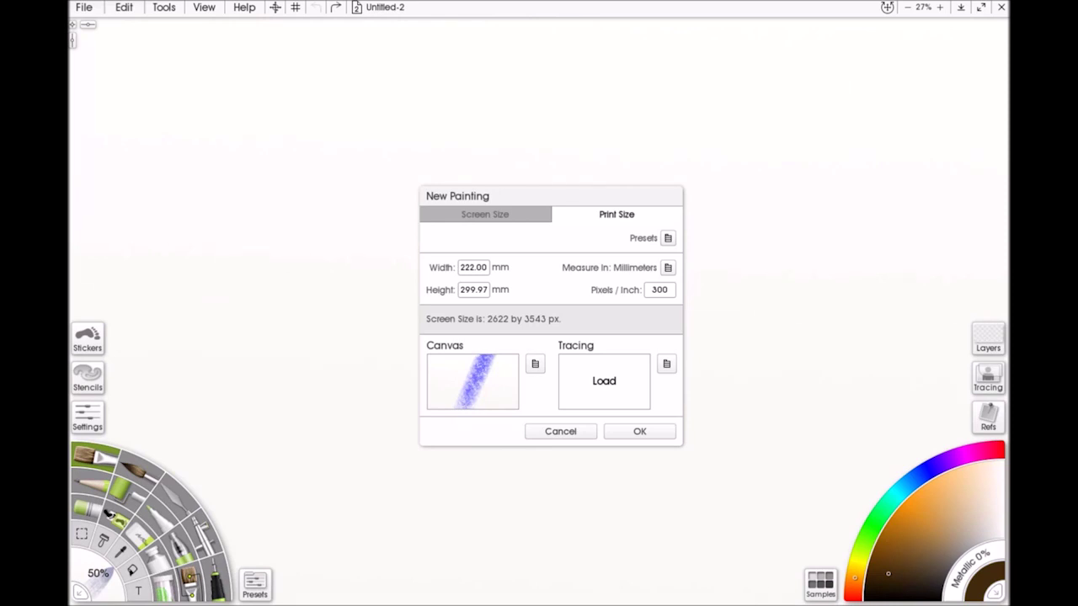
# Step: Create the new painting with the size and canvas grain that are set
pyautogui.click(636, 431)
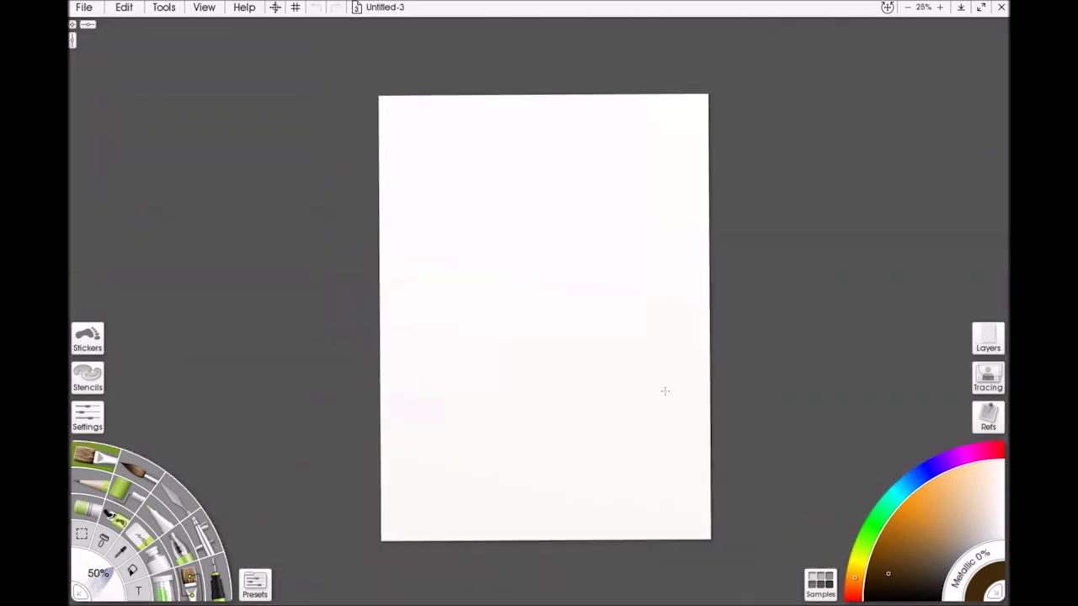
pyautogui.scroll(2, 630, 415)
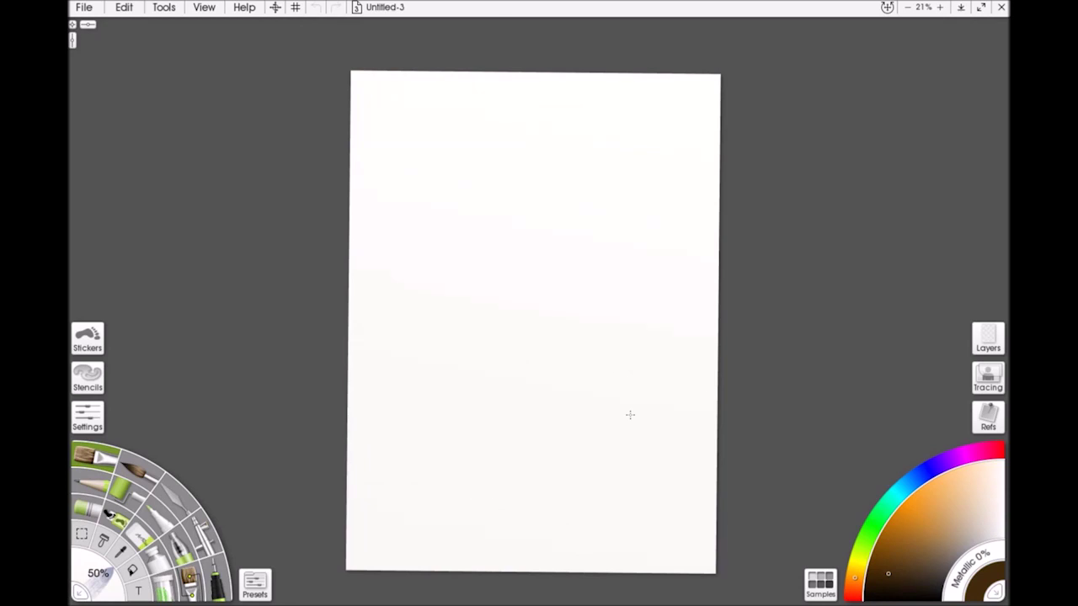
# Step: Load the portrait photo from the Paint and Draw video workshop folder as a reference image
pyautogui.click(988, 416)
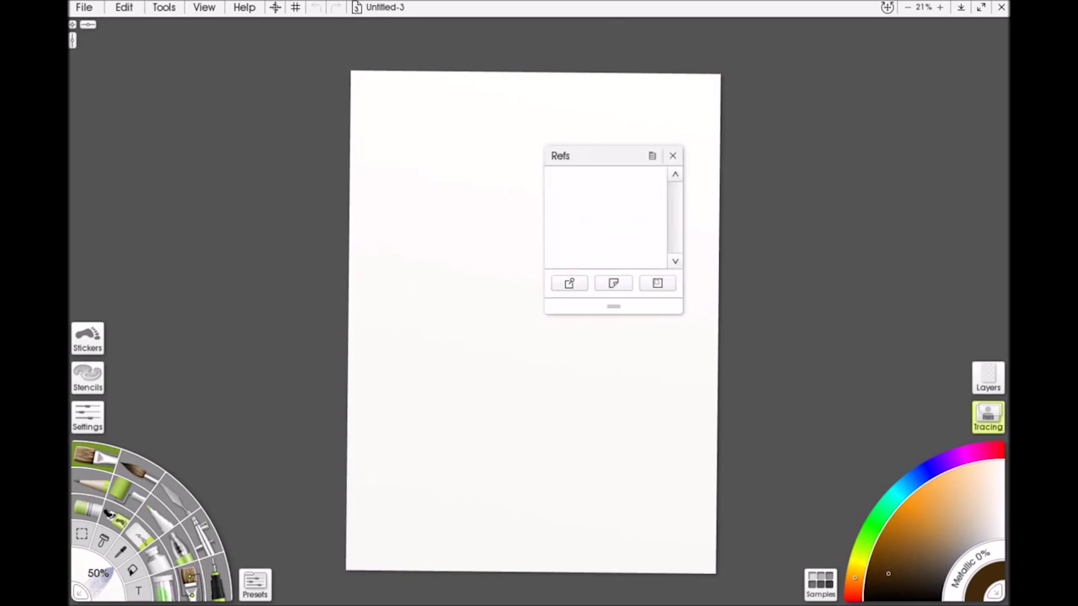
pyautogui.click(651, 155)
pyautogui.click(726, 154)
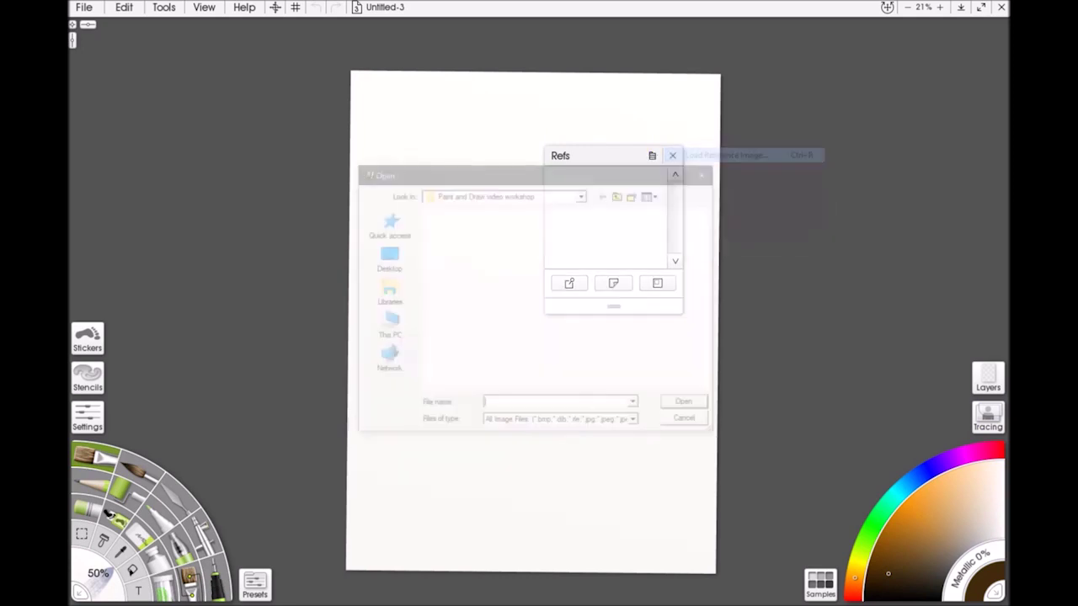
pyautogui.moveTo(602, 173); pyautogui.dragTo(471, 162)
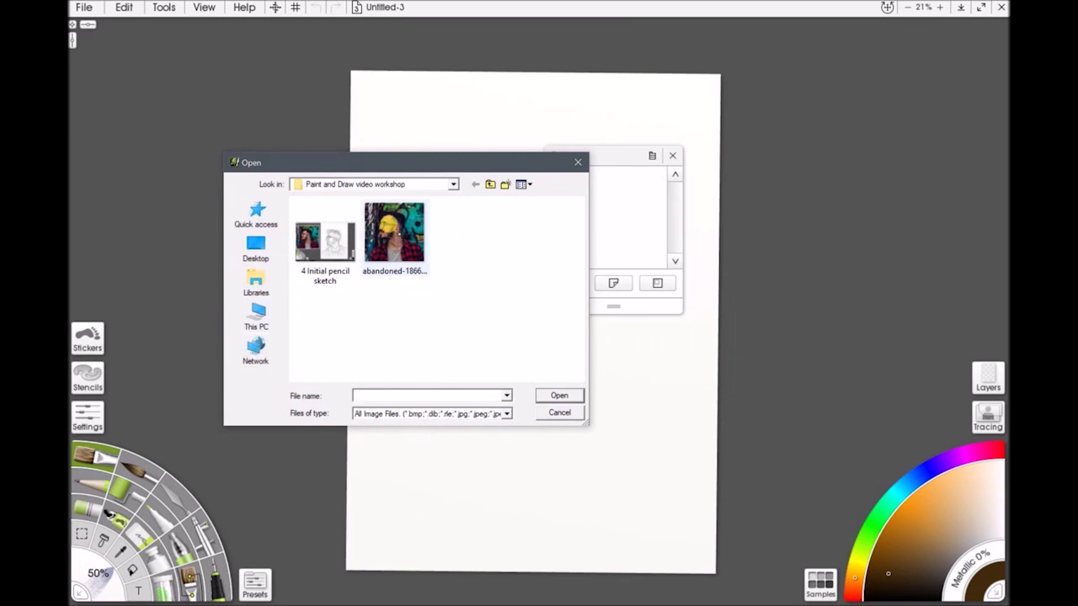
pyautogui.doubleClick(389, 229)
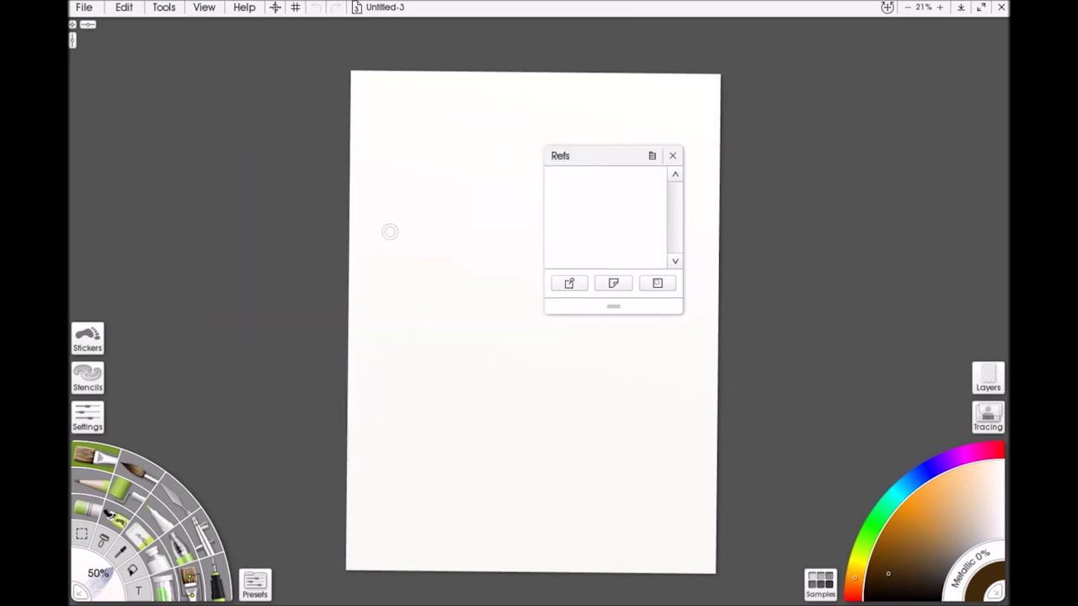
# Step: Close the Refs panel, enlarge the pinned reference photo and arrange it beside the blank canvas
pyautogui.click(672, 155)
pyautogui.moveTo(217, 91); pyautogui.dragTo(390, 170)
pyautogui.moveTo(316, 263); pyautogui.dragTo(263, 226)
pyautogui.moveTo(735, 341); pyautogui.dragTo(700, 327)
pyautogui.moveTo(260, 226); pyautogui.dragTo(252, 198)
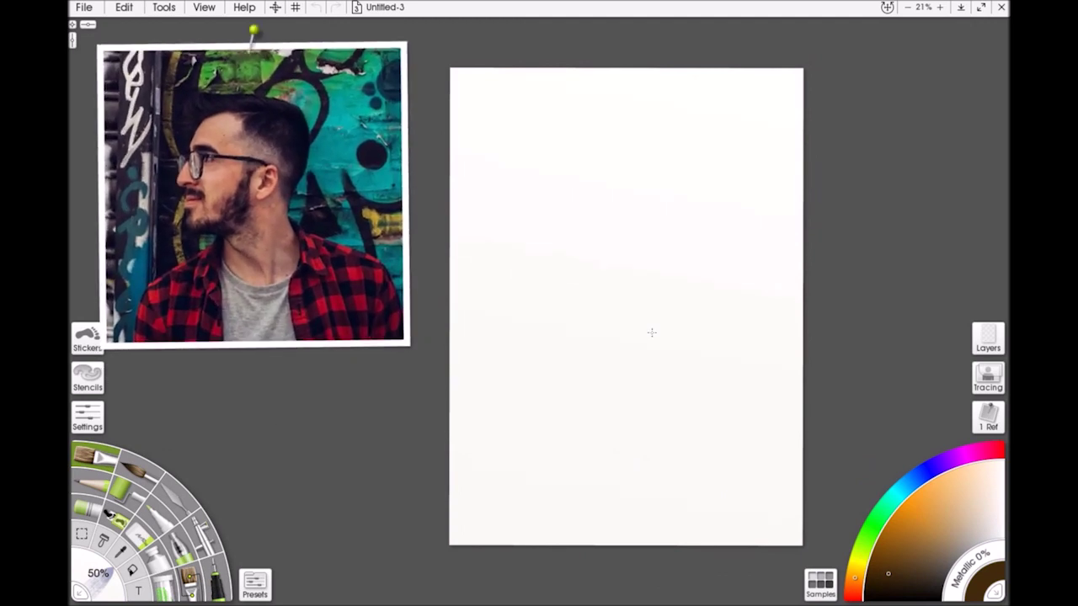
# Step: Switch to the Pencil and apply one of its presets with a 50% size
pyautogui.click(85, 472)
pyautogui.click(232, 581)
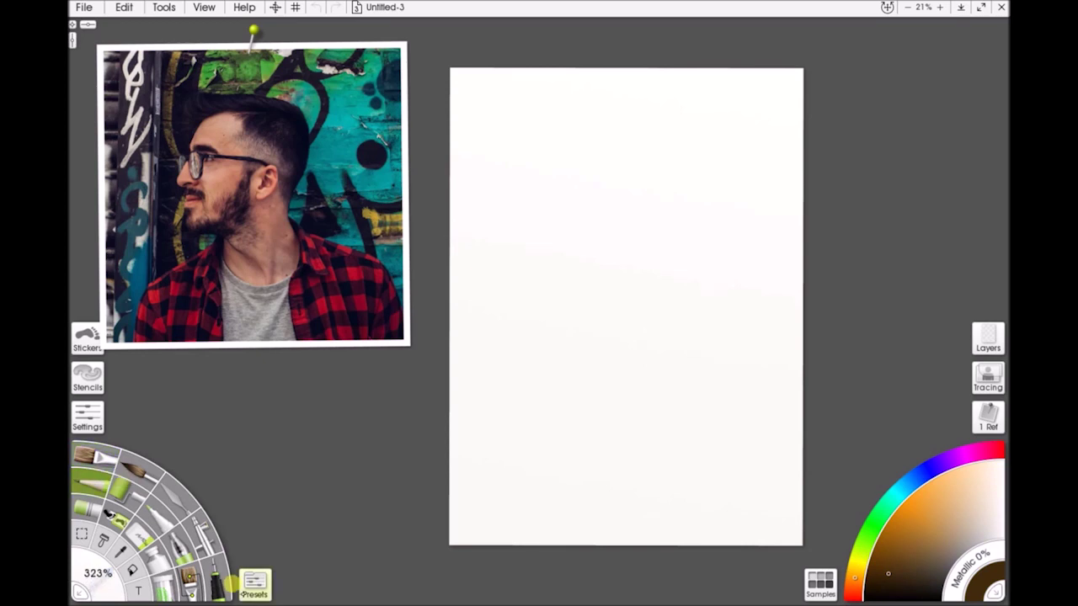
pyautogui.moveTo(433, 322); pyautogui.dragTo(433, 252)
pyautogui.click(370, 312)
pyautogui.click(438, 241)
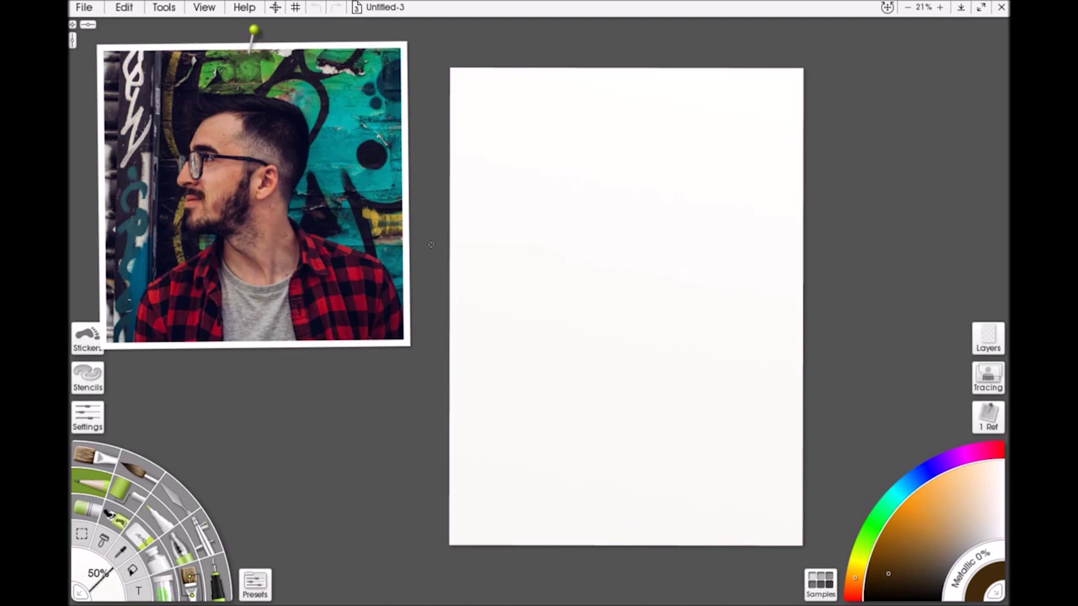
# Step: Try out a few curved pencil strokes for a rough head shape and undo them
pyautogui.moveTo(556, 194)
pyautogui.mouseDown()
pyautogui.moveTo(648, 153)
pyautogui.moveTo(679, 246)
pyautogui.moveTo(603, 309)
pyautogui.moveTo(689, 249)
pyautogui.mouseUp()
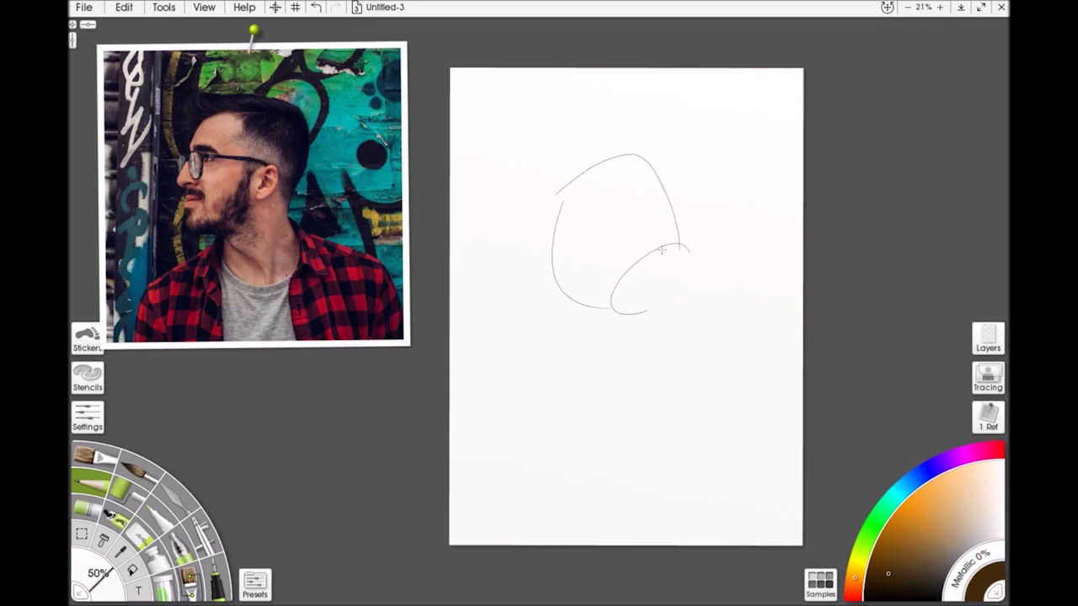
pyautogui.click(315, 7)
pyautogui.click(315, 7)
pyautogui.click(315, 7)
pyautogui.click(315, 7)
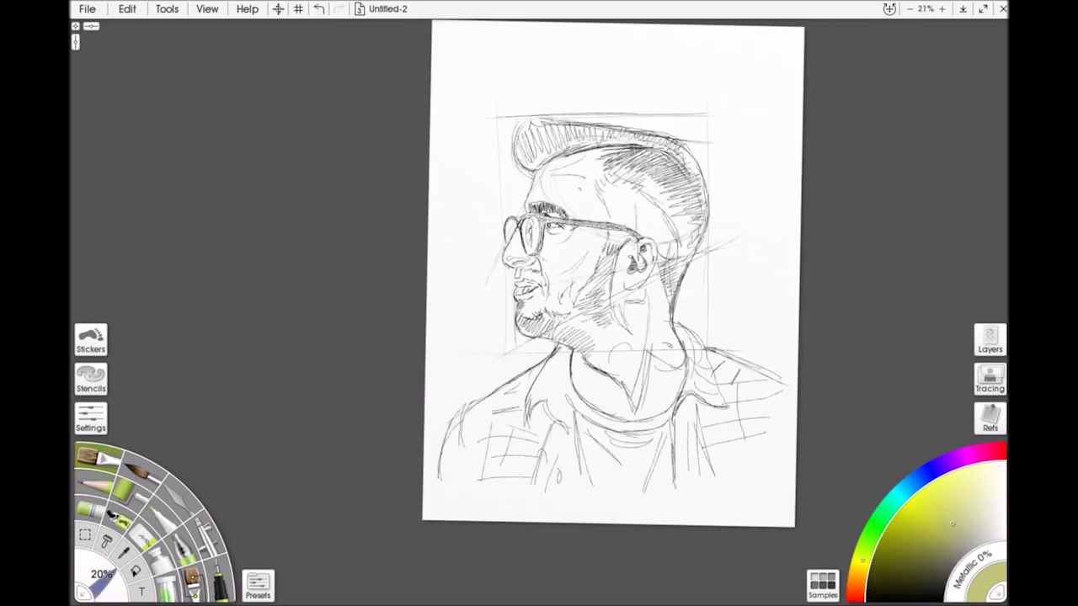
# Step: Examine the pencil portrait sketch, from the glasses, ear and beard shading up close to the whole figure
pyautogui.scroll(5, 602, 244)
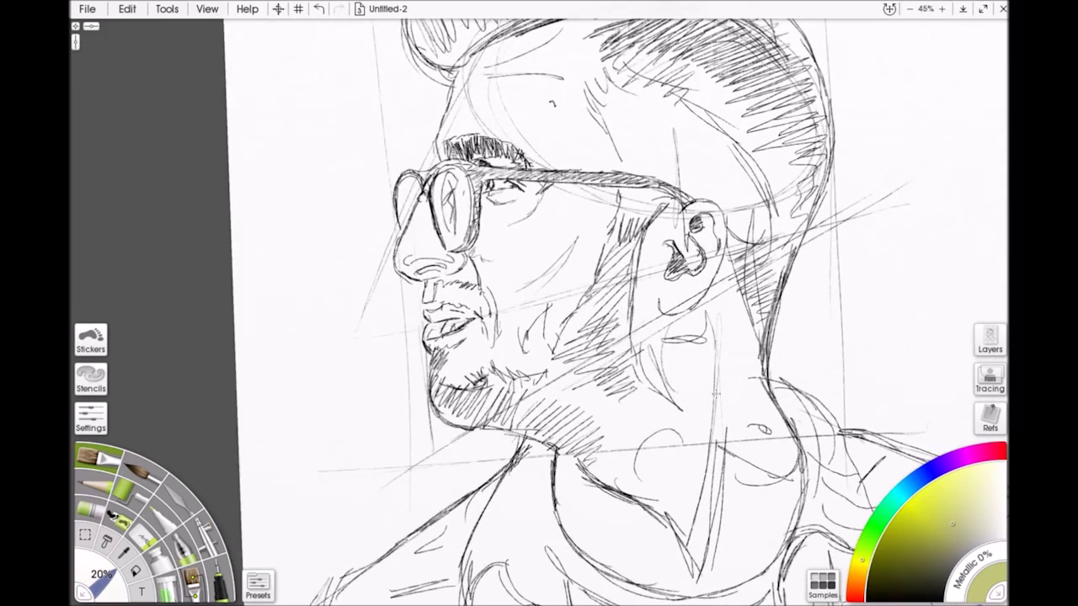
pyautogui.scroll(2, 724, 444)
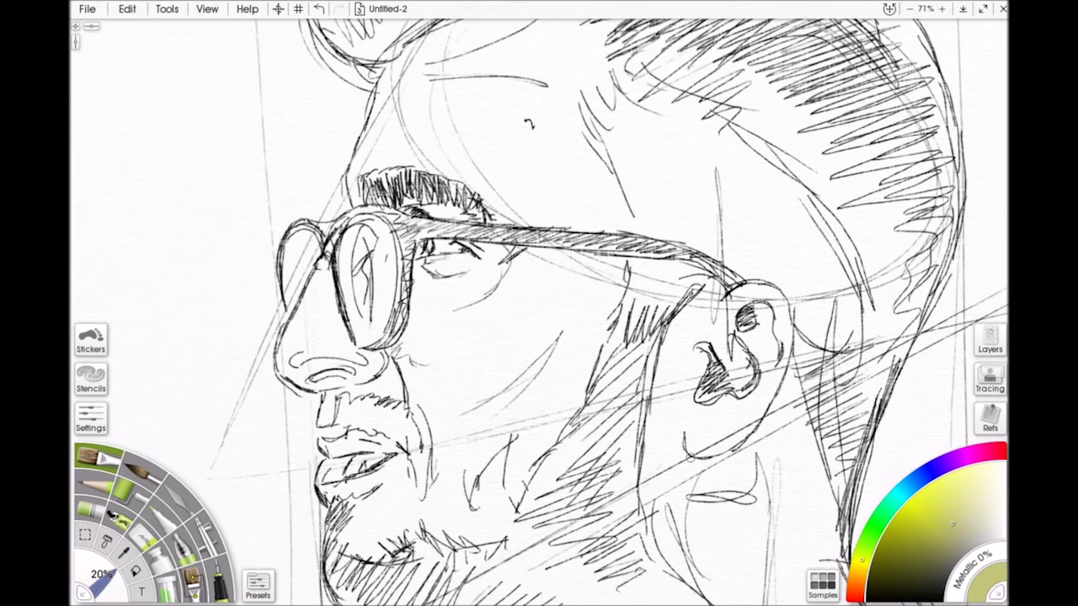
pyautogui.scroll(2, 692, 457)
pyautogui.scroll(-4, 699, 431)
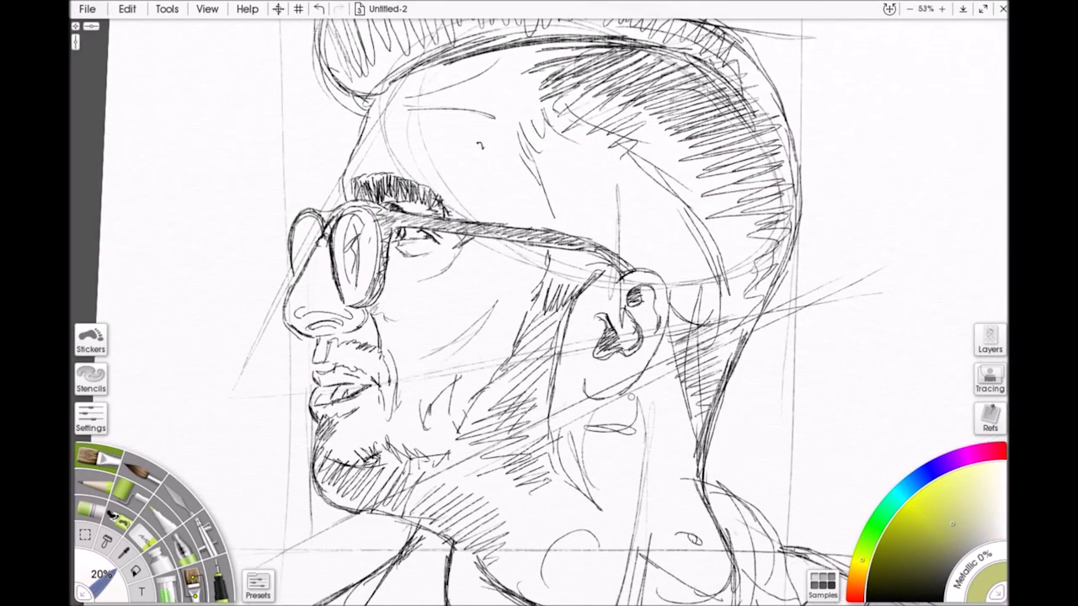
pyautogui.scroll(-3, 630, 395)
pyautogui.scroll(-4, 747, 442)
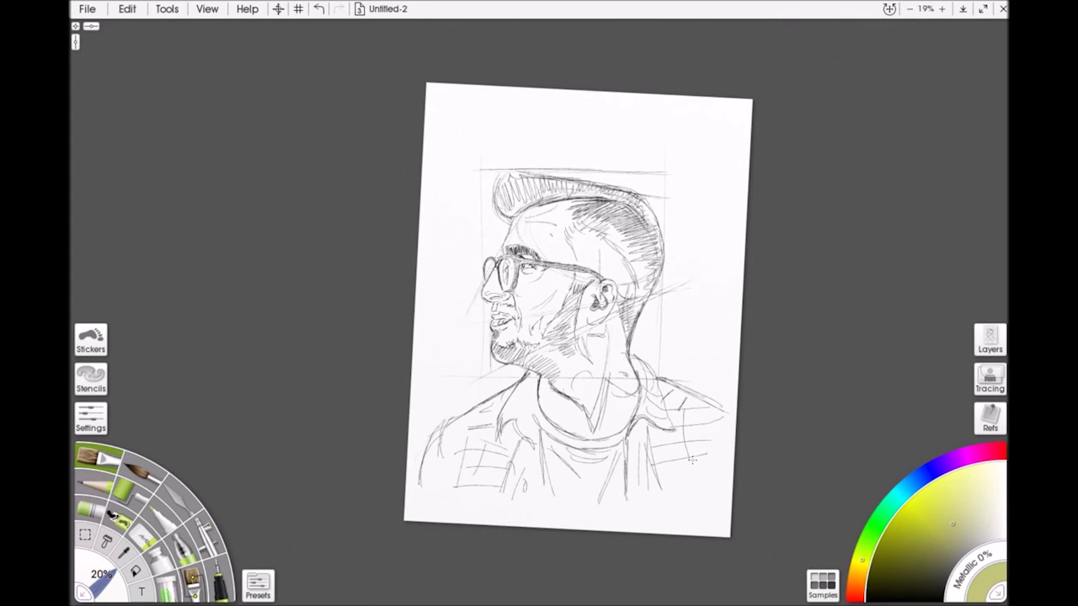
pyautogui.scroll(7, 692, 459)
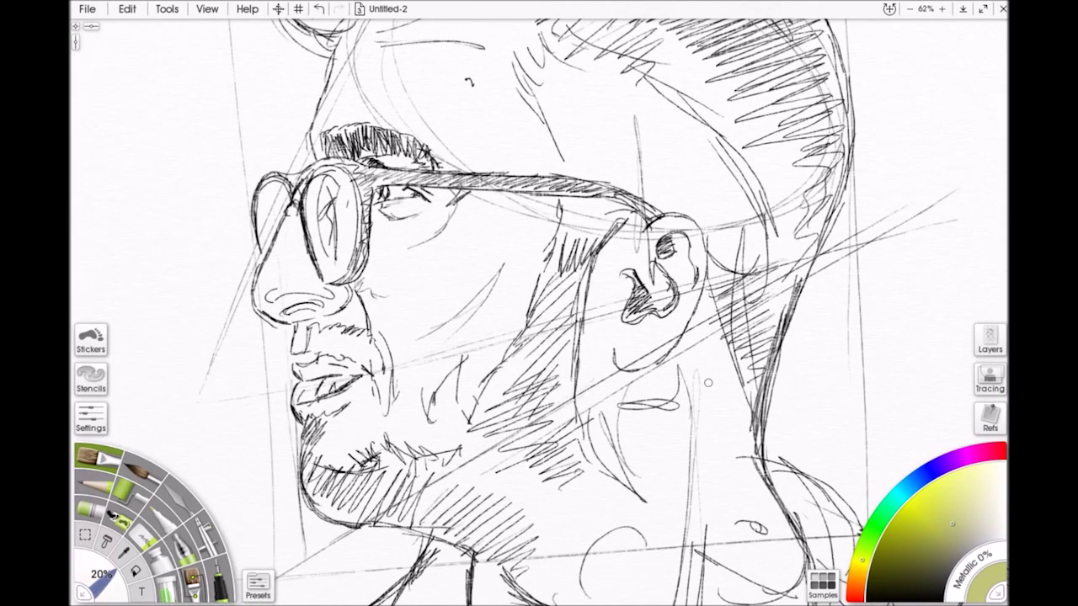
pyautogui.scroll(-6, 708, 383)
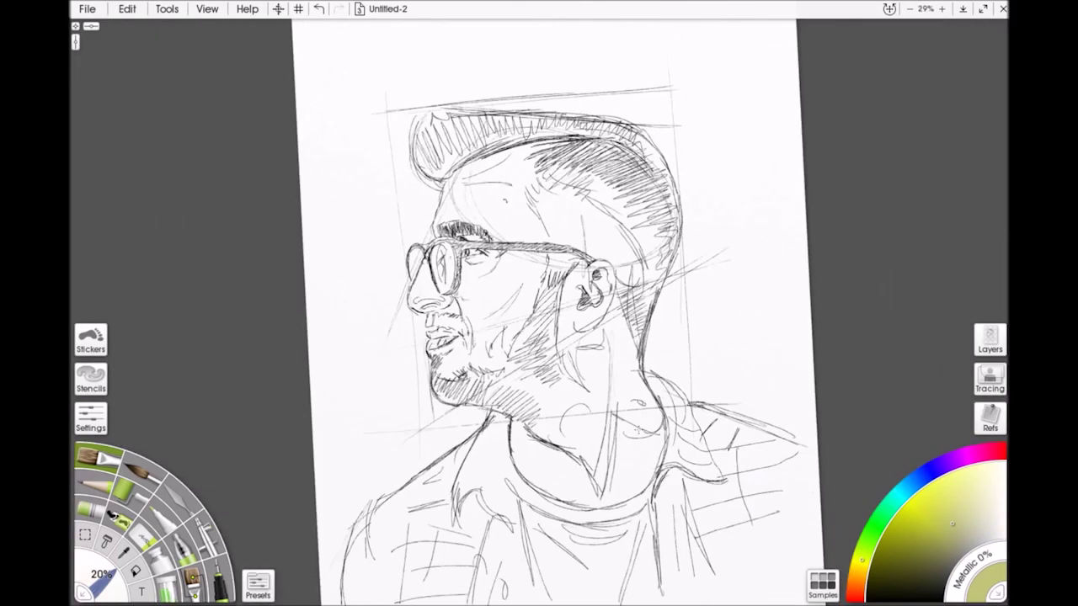
pyautogui.scroll(-2, 638, 430)
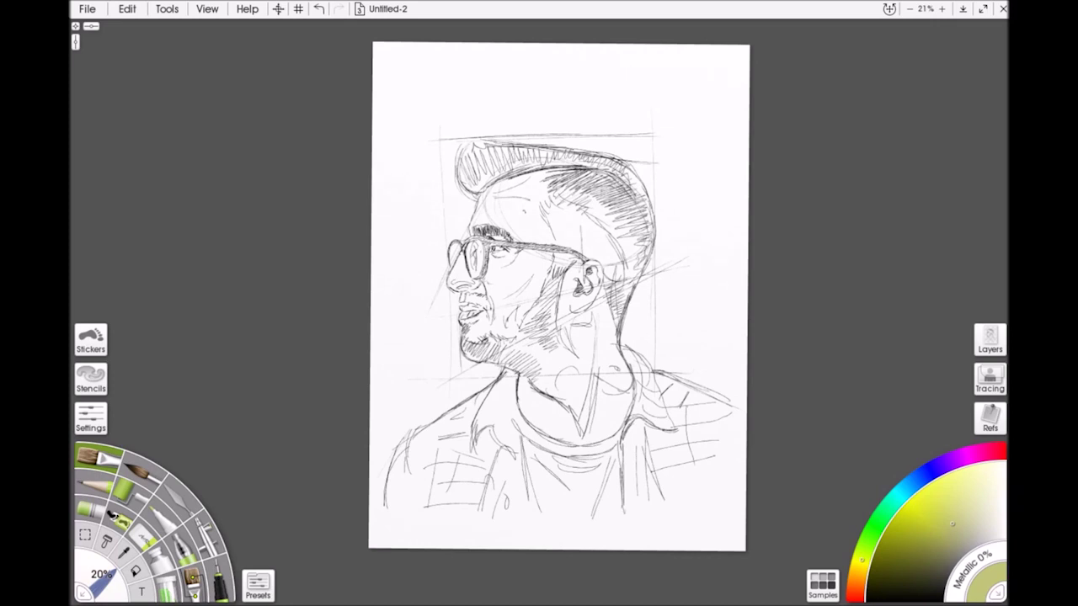
pyautogui.moveTo(624, 539)
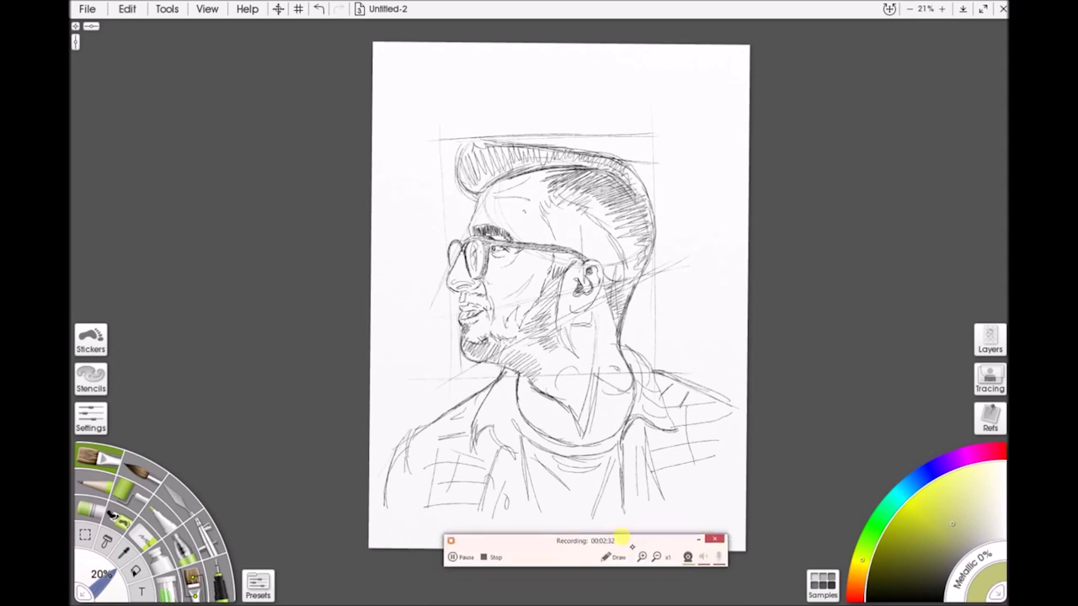
pyautogui.click(493, 557)
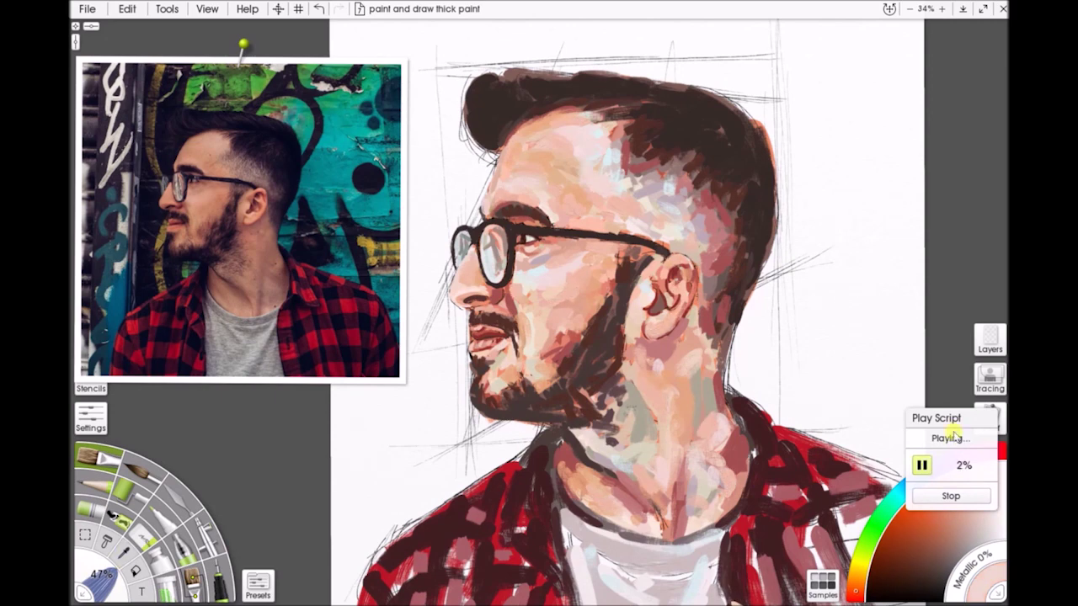
# Step: Move the script playback controls clear of the portrait and the colour picker
pyautogui.moveTo(959, 418); pyautogui.dragTo(1014, 191)
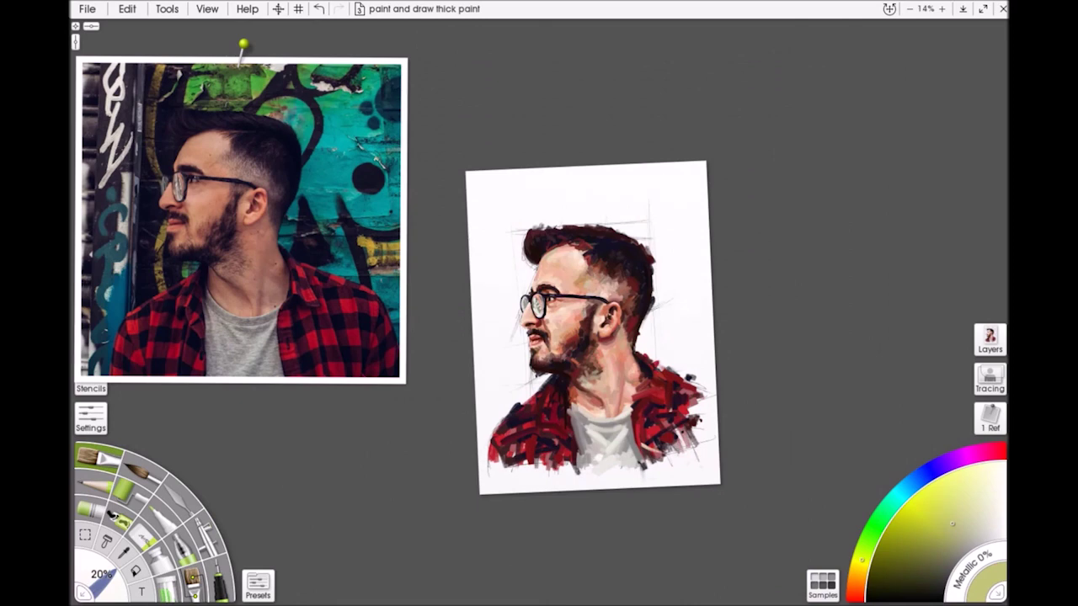
# Step: Inspect the thick-paint portrait's brushwork on the face, hair and shirt against the reference photo
pyautogui.scroll(5, 556, 347)
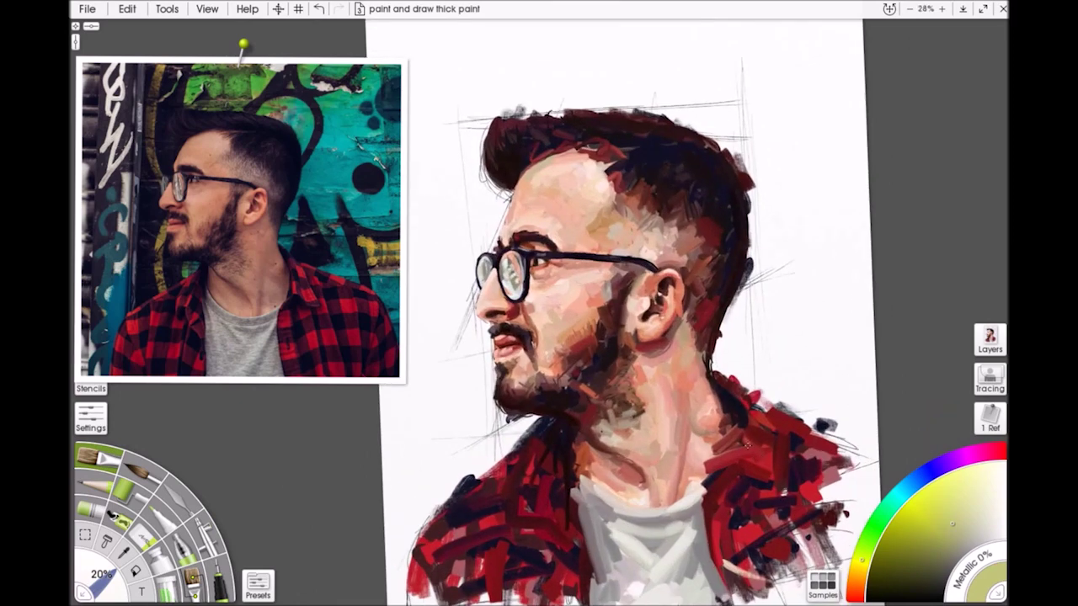
pyautogui.scroll(-2, 765, 446)
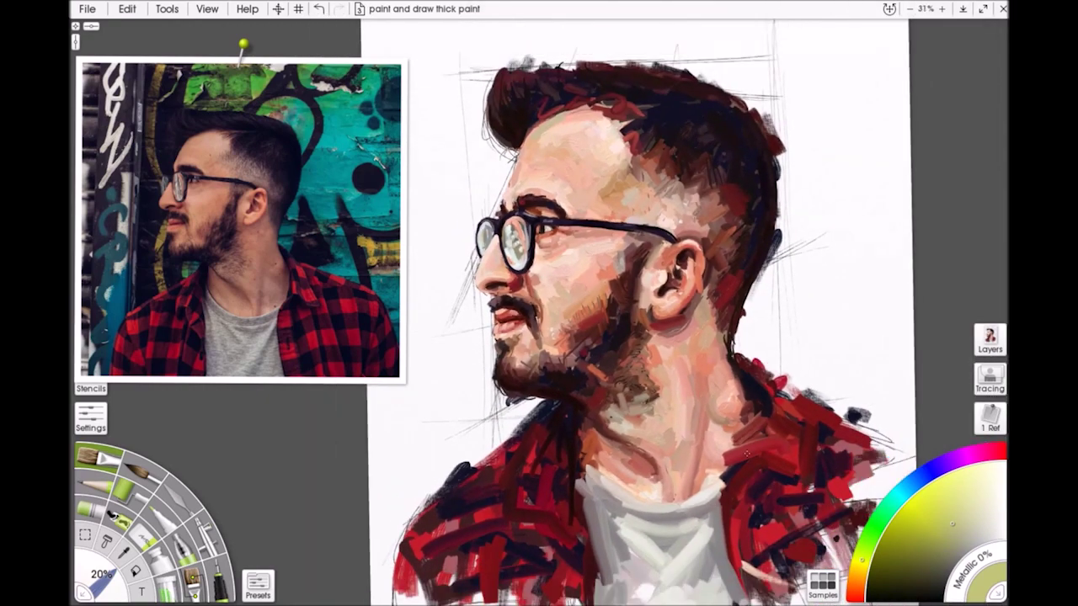
pyautogui.scroll(3, 746, 454)
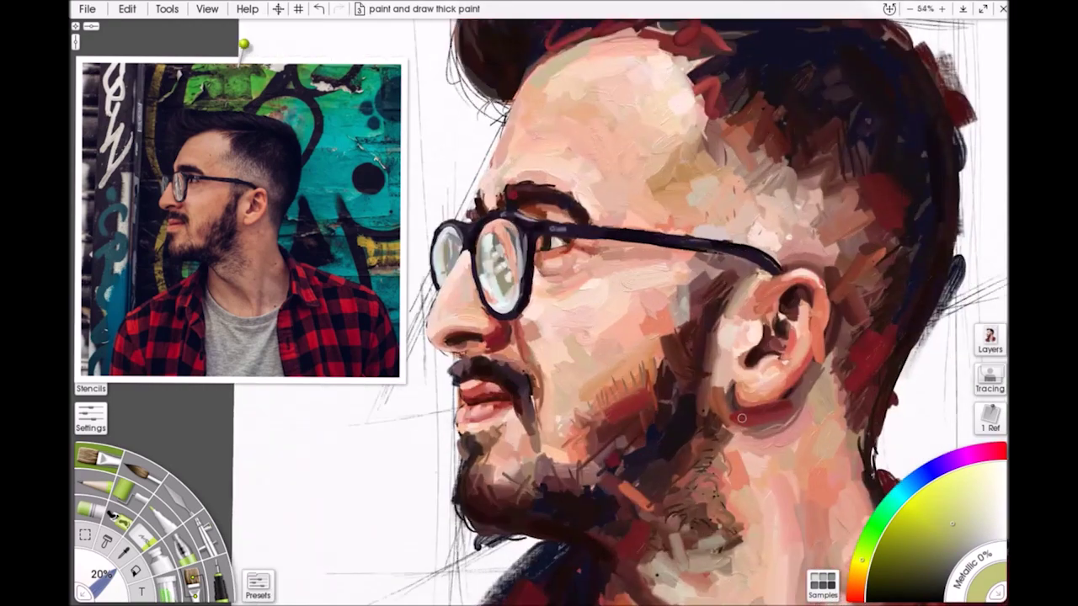
pyautogui.scroll(-3, 710, 459)
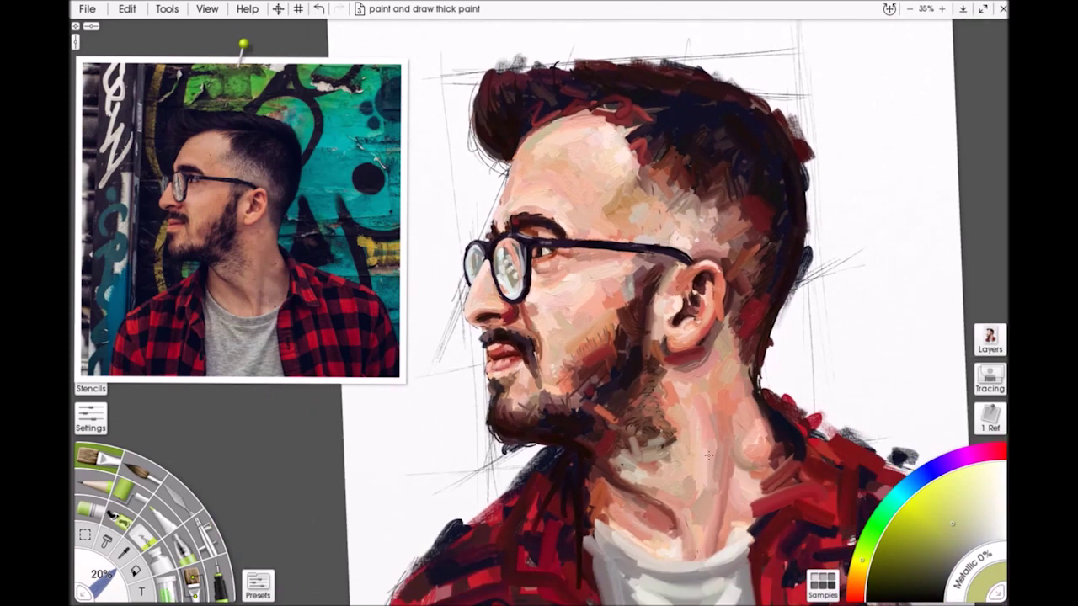
pyautogui.moveTo(277, 603)
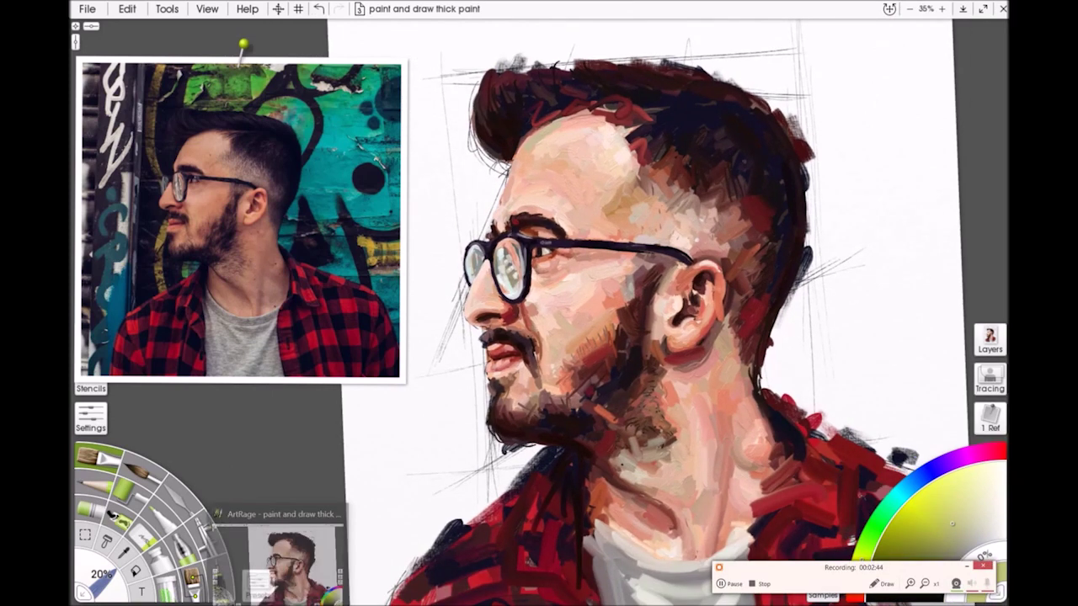
pyautogui.click(755, 582)
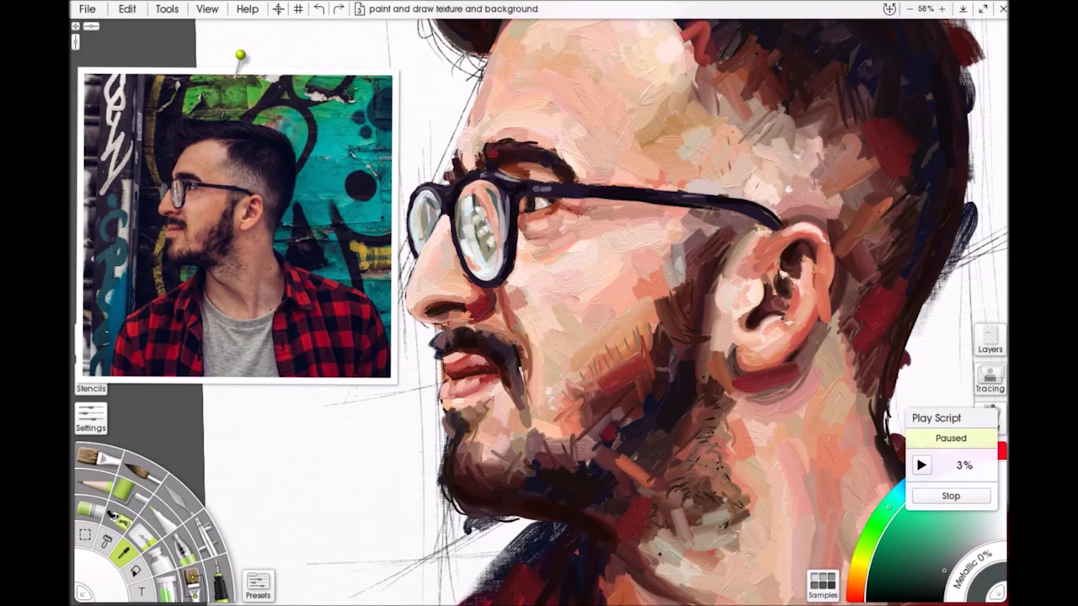
# Step: Resume the paused script playback of the texture and background painting
pyautogui.click(921, 465)
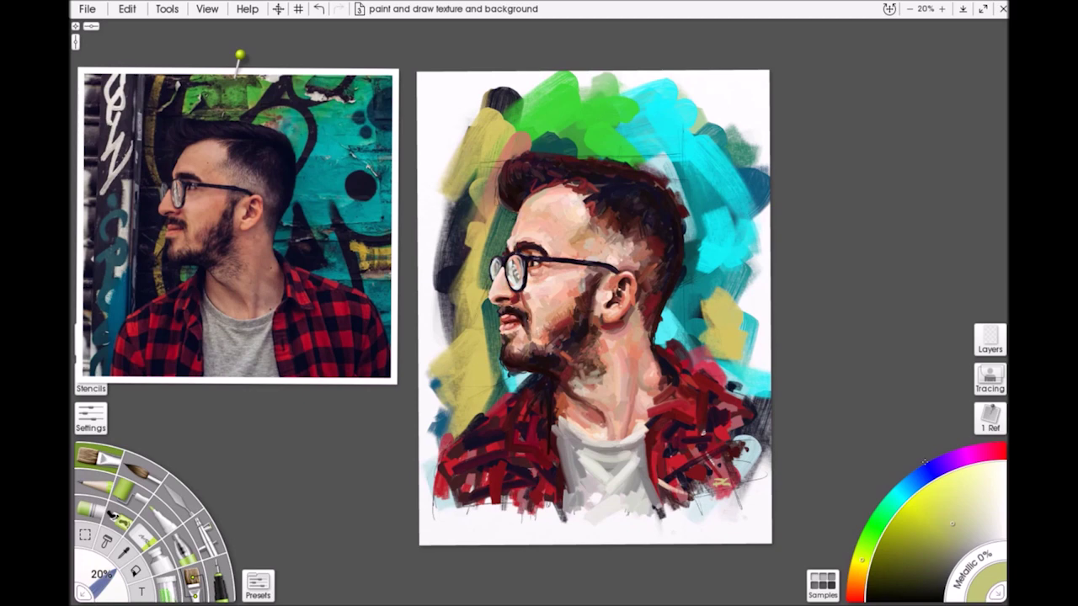
# Step: Examine the portrait's skin and hair texture up close and its colourful background as a whole
pyautogui.scroll(1, 557, 385)
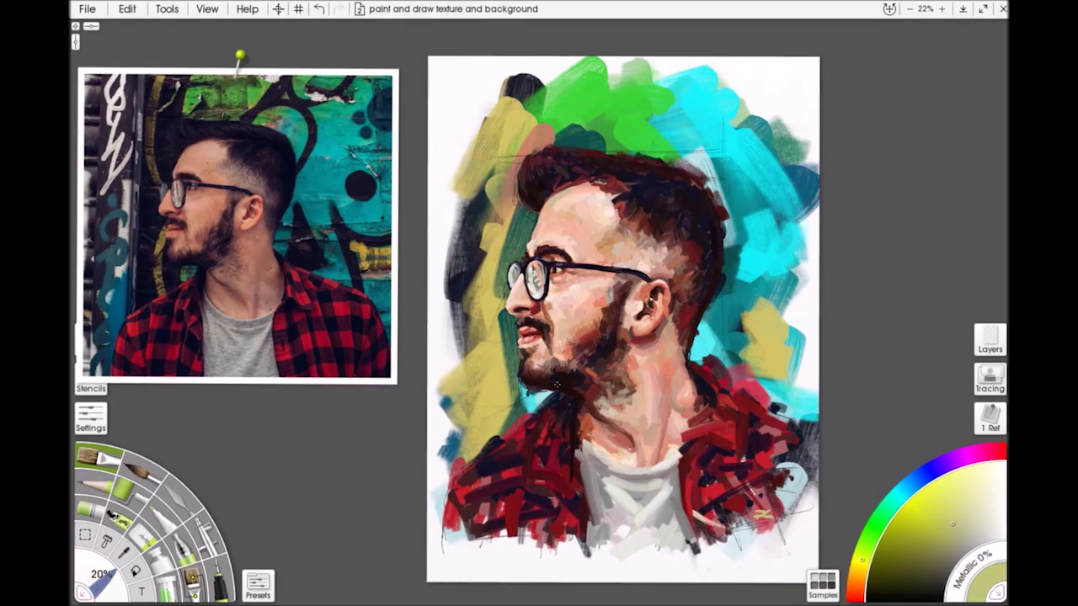
pyautogui.scroll(6, 556, 385)
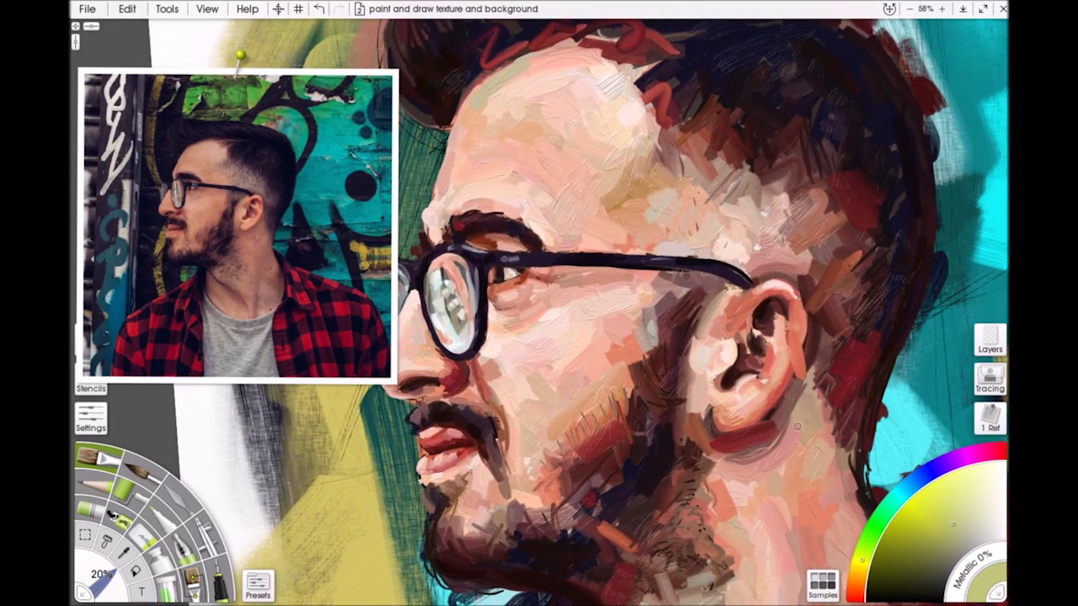
pyautogui.scroll(-5, 797, 426)
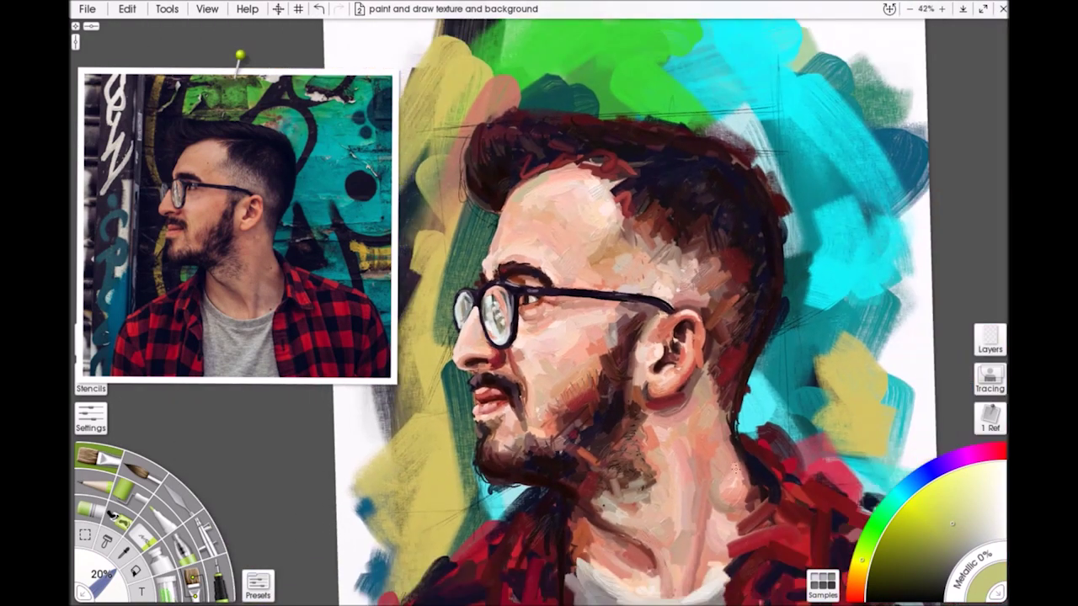
pyautogui.scroll(-5, 612, 312)
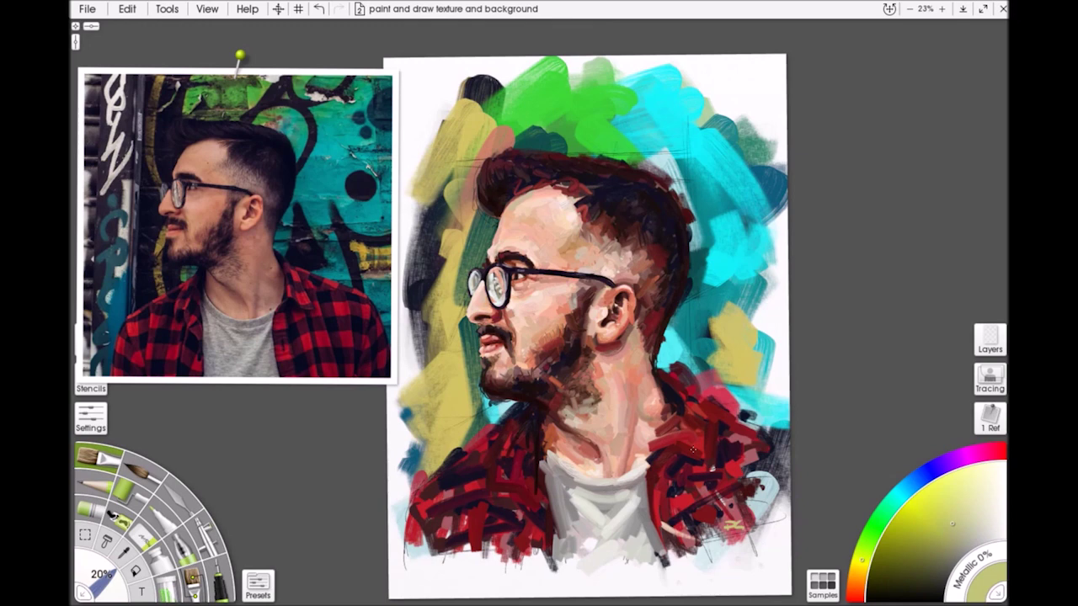
# Step: Start exporting the painting as an image file and choose the JPEG format
pyautogui.click(87, 9)
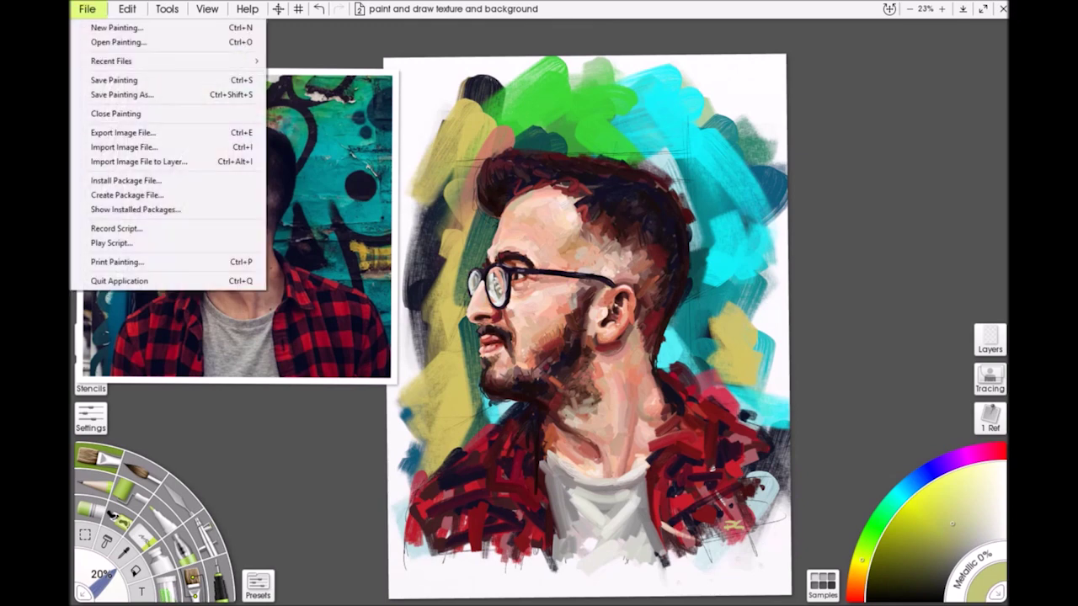
pyautogui.click(145, 132)
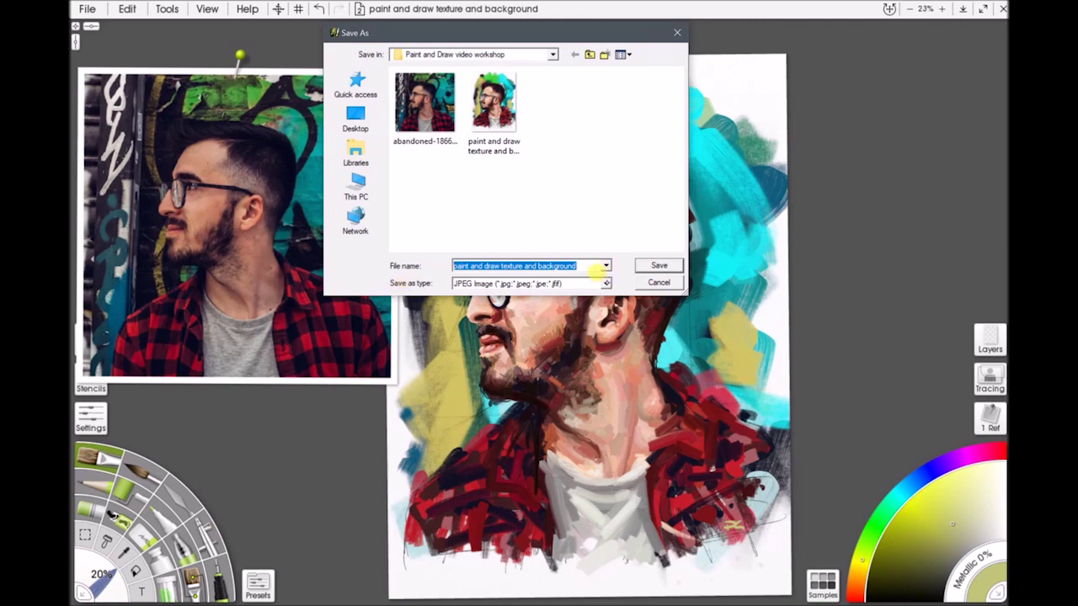
pyautogui.click(606, 283)
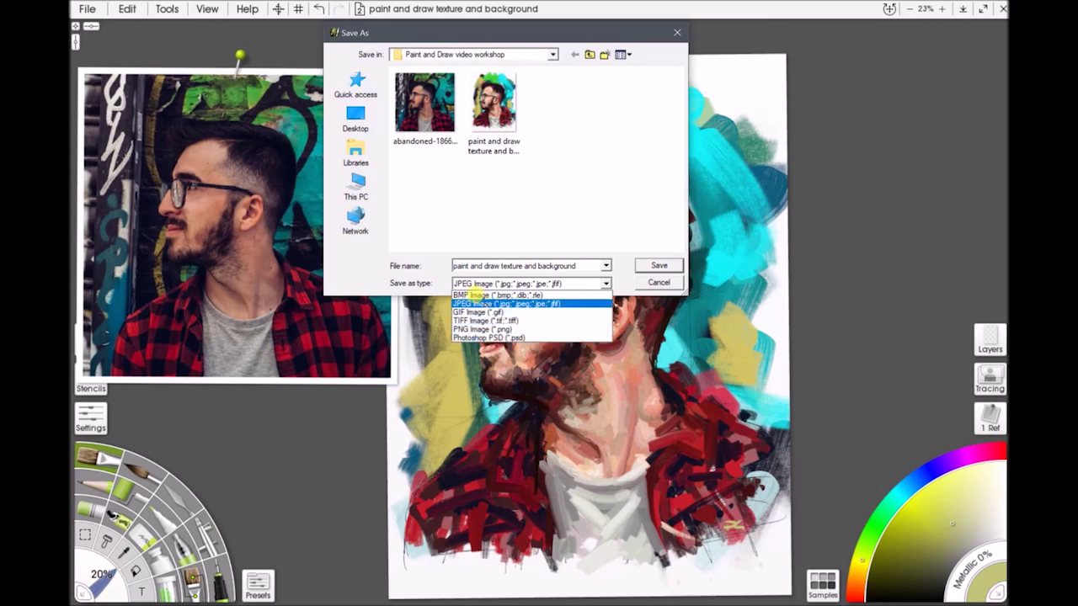
pyautogui.click(472, 302)
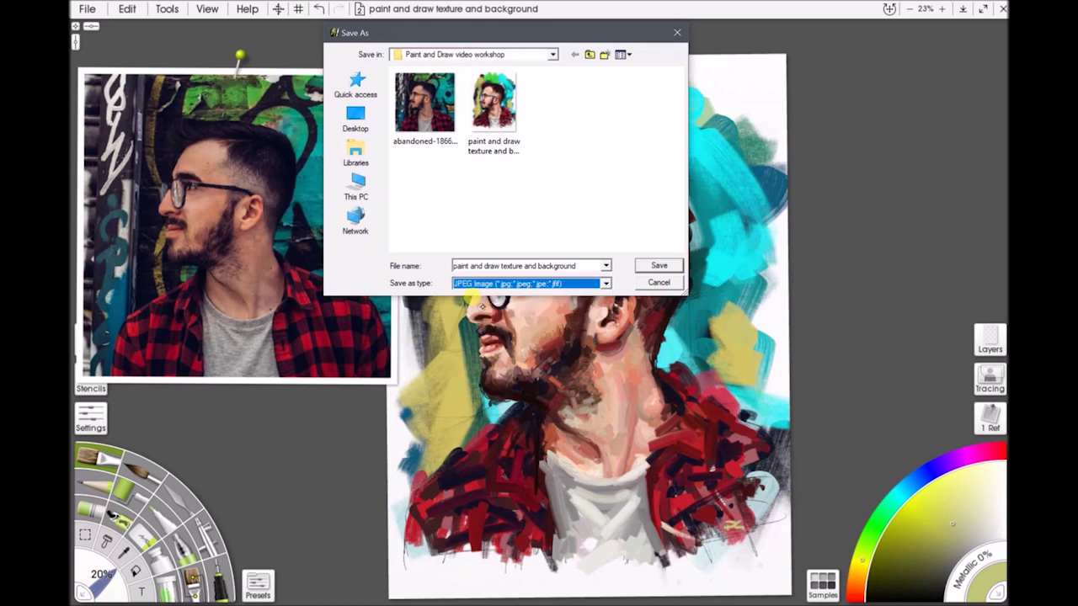
# Step: Name the exported image file "paint and draw finished"
pyautogui.click(588, 263)
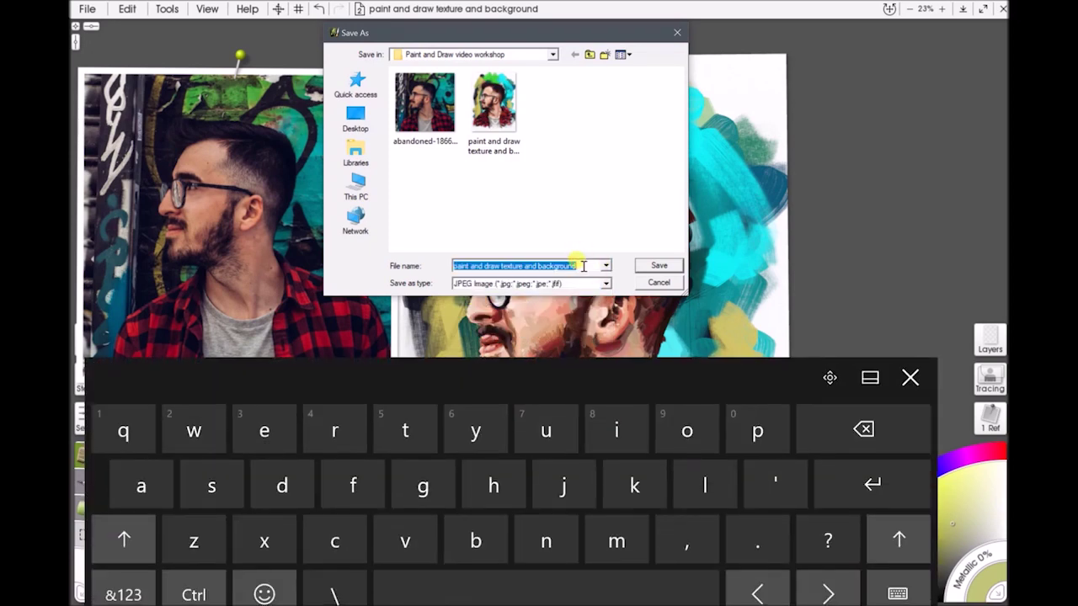
pyautogui.click(584, 265)
pyautogui.press('BackSpace')
pyautogui.press('BackSpace')
pyautogui.press('BackSpace')
pyautogui.press('BackSpace')
pyautogui.press('BackSpace')
pyautogui.press('BackSpace')
pyautogui.press('BackSpace')
pyautogui.press('BackSpace')
pyautogui.press('BackSpace')
pyautogui.press('BackSpace')
pyautogui.press('BackSpace')
pyautogui.press('BackSpace')
pyautogui.press('BackSpace')
pyautogui.press('BackSpace')
pyautogui.press('BackSpace')
pyautogui.press('BackSpace')
pyautogui.press('BackSpace')
pyautogui.press('BackSpace')
pyautogui.press('BackSpace')
pyautogui.press('BackSpace')
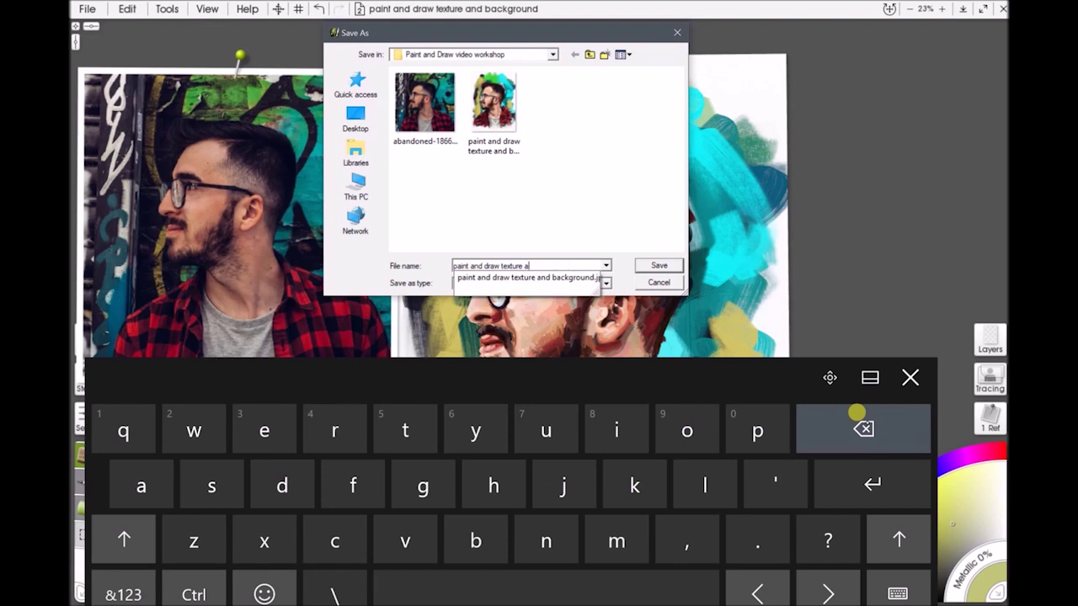
pyautogui.moveTo(587, 373); pyautogui.dragTo(602, 287)
pyautogui.write('fini')
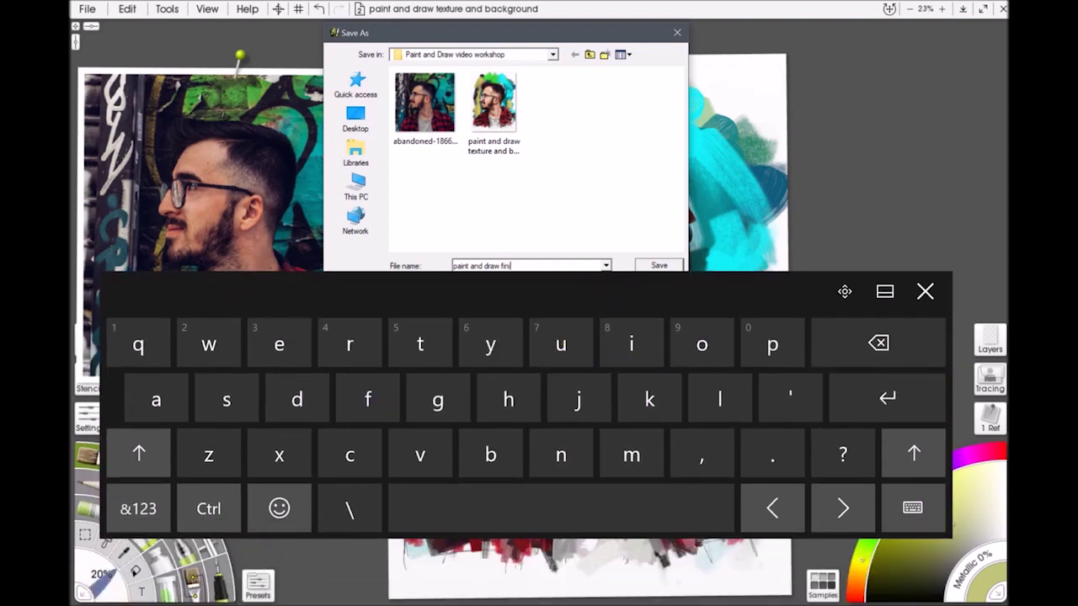
pyautogui.write('shed')
pyautogui.click(925, 292)
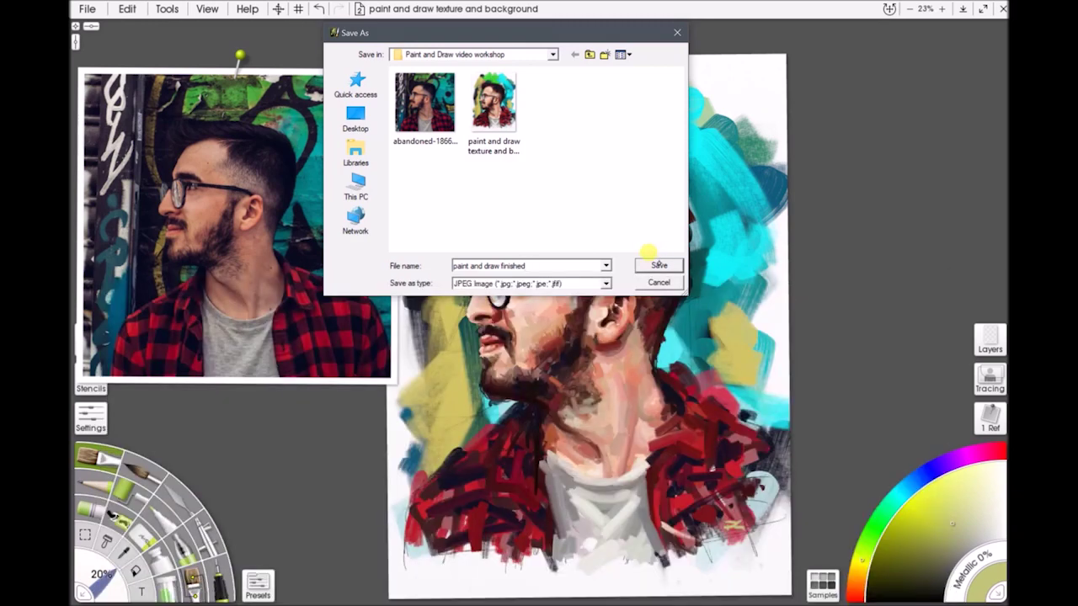
# Step: Check the available export formats, keep JPEG, and save the image in the Paint and Draw video workshop folder
pyautogui.click(601, 283)
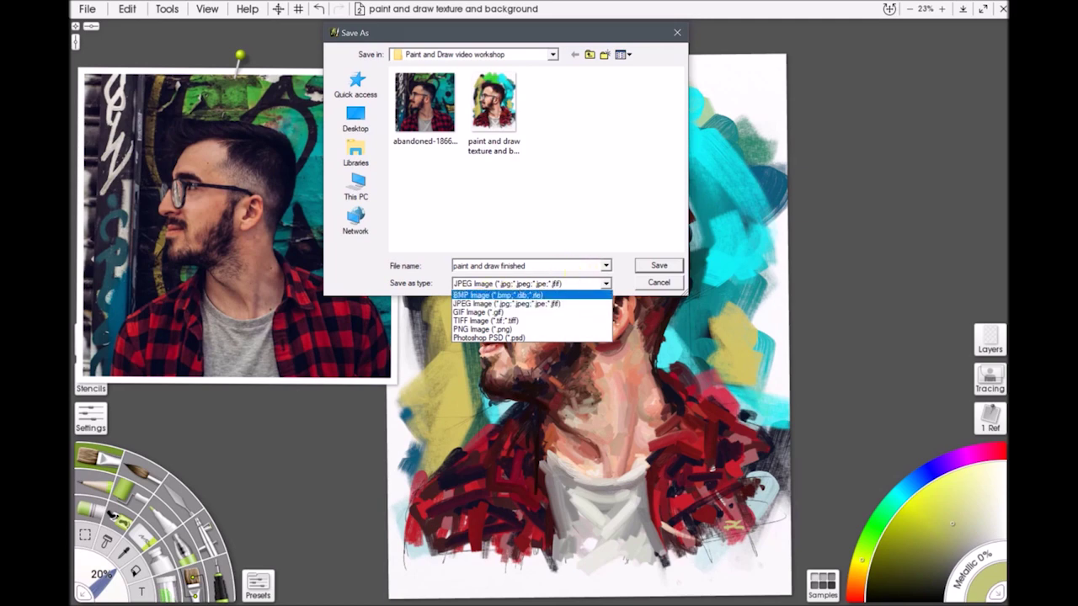
pyautogui.click(581, 265)
pyautogui.click(659, 266)
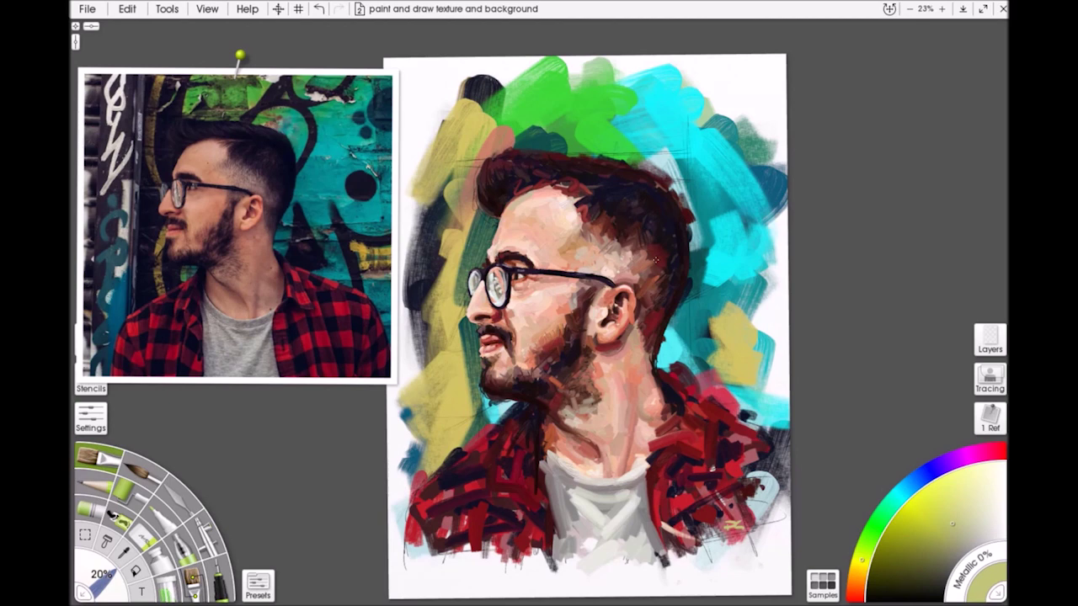
pyautogui.hotkey('ctrl', '=')
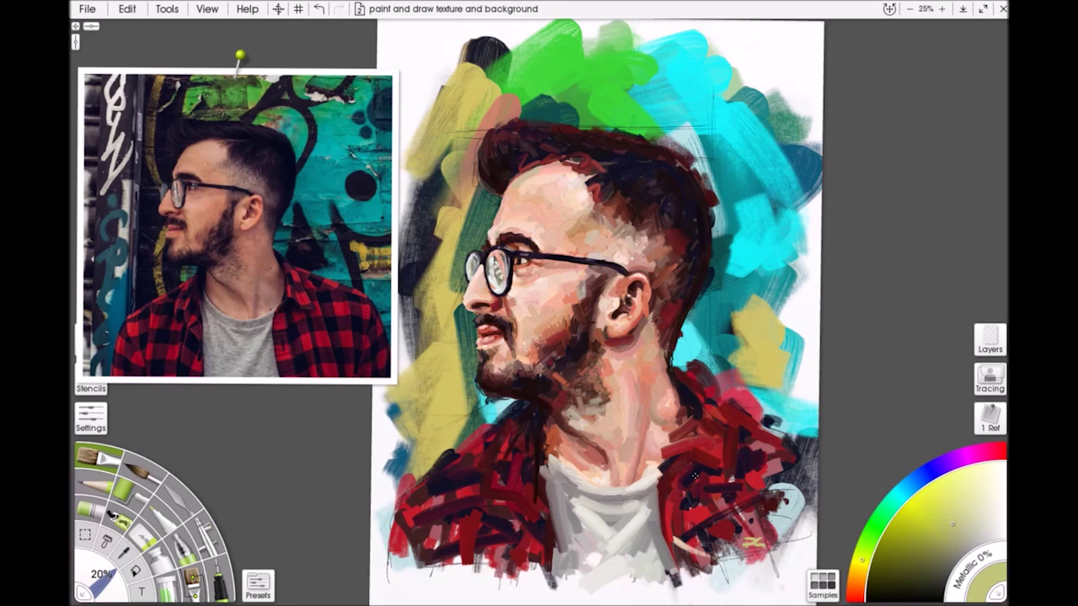
pyautogui.scroll(-3, 695, 476)
pyautogui.scroll(1, 694, 528)
pyautogui.scroll(1, 598, 316)
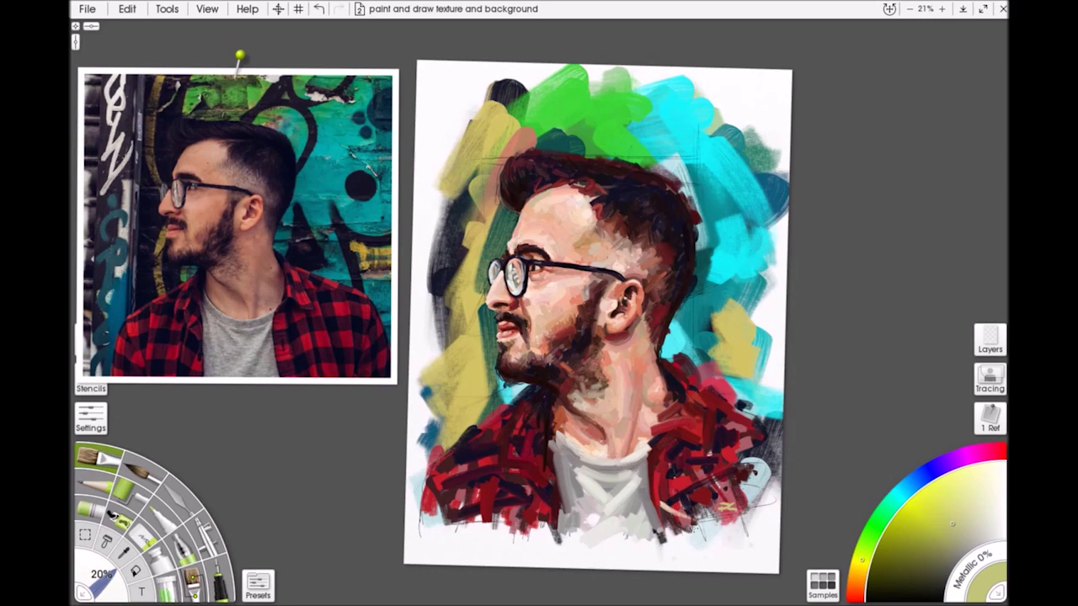